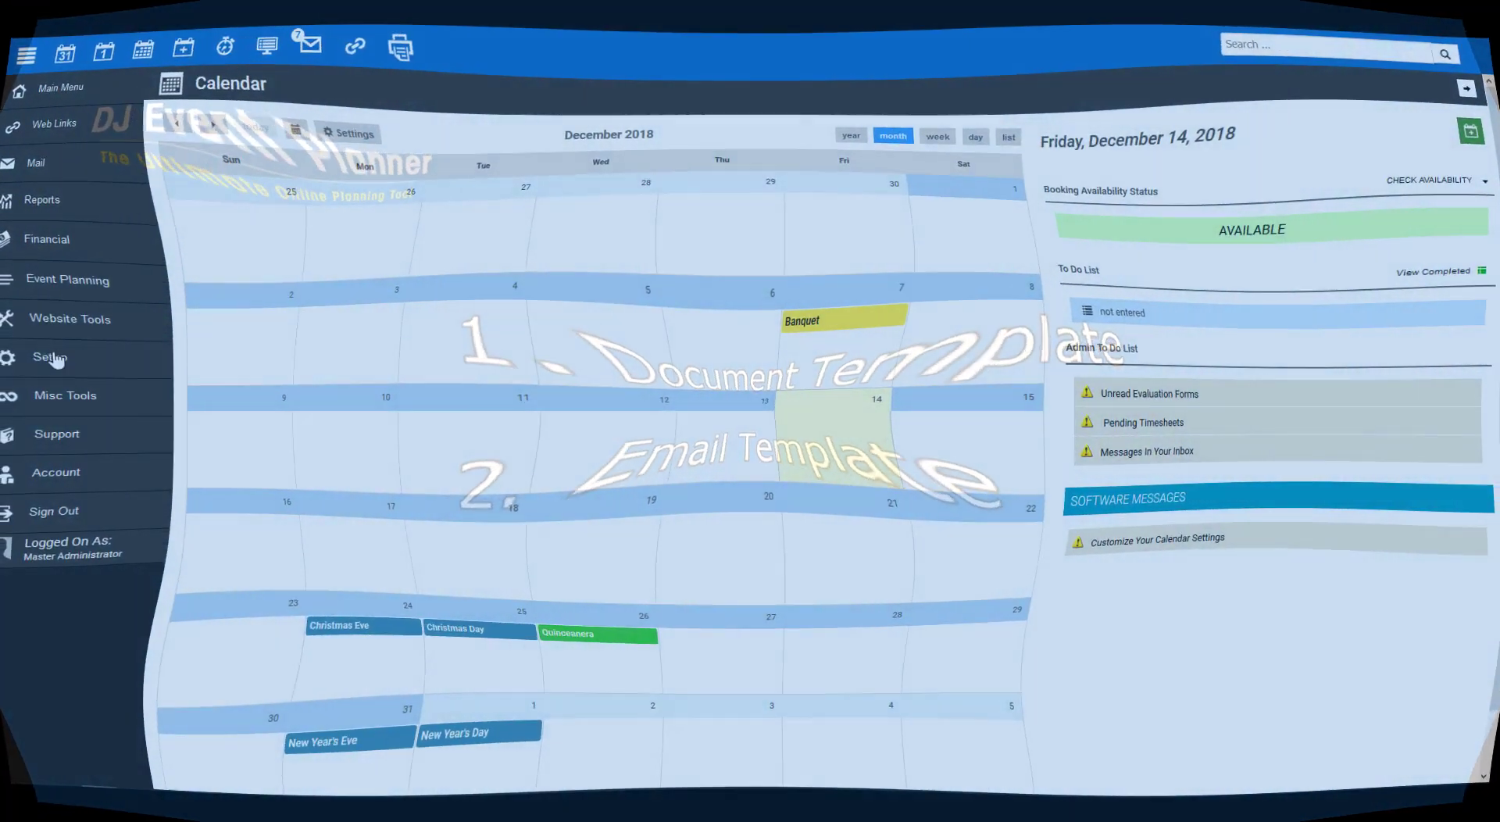
# - Open the document templates list from the setup options
pyautogui.click(62, 359)
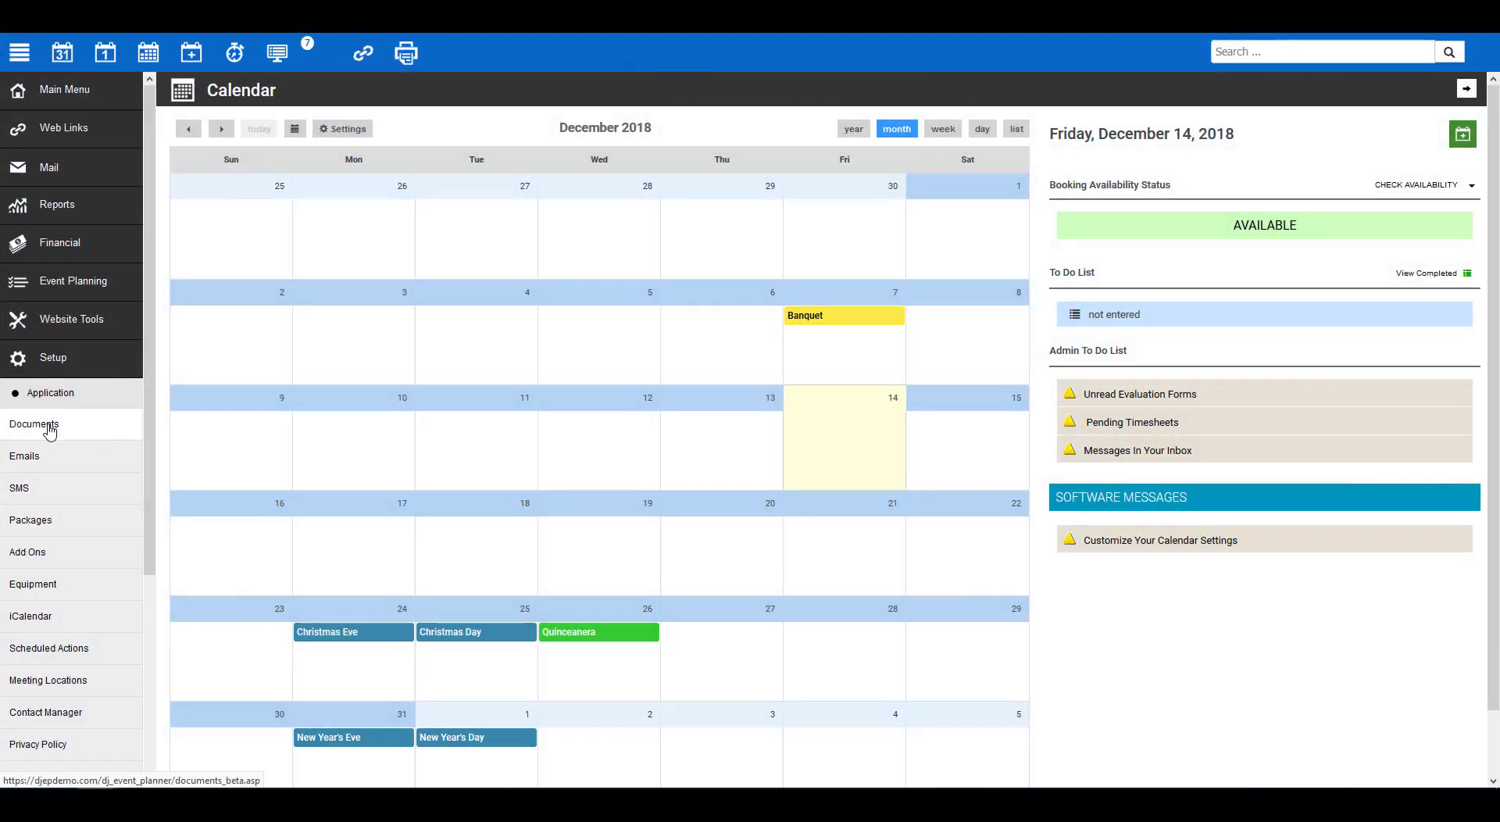
pyautogui.click(47, 425)
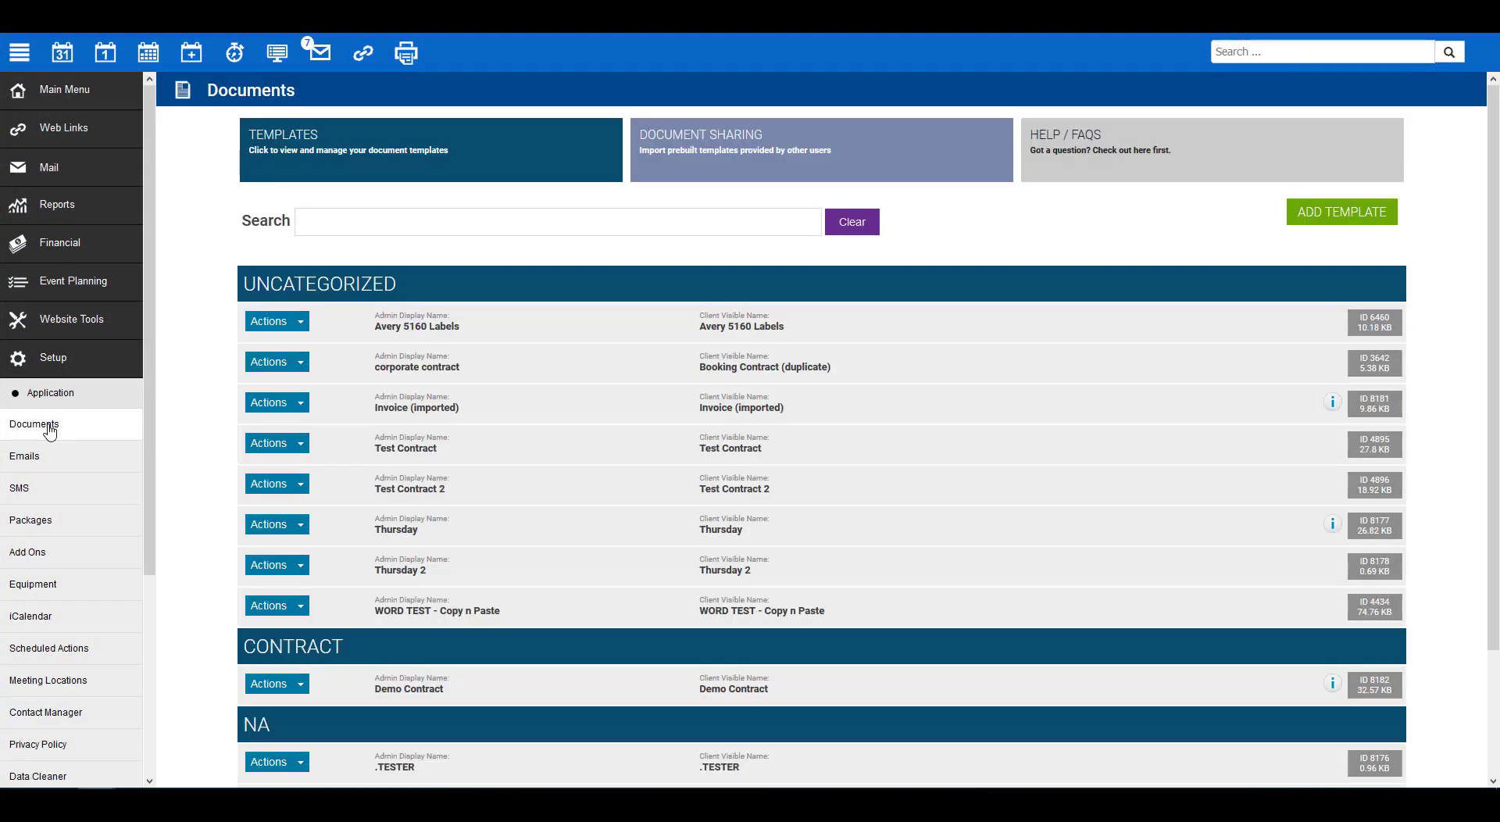
pyautogui.click(411, 691)
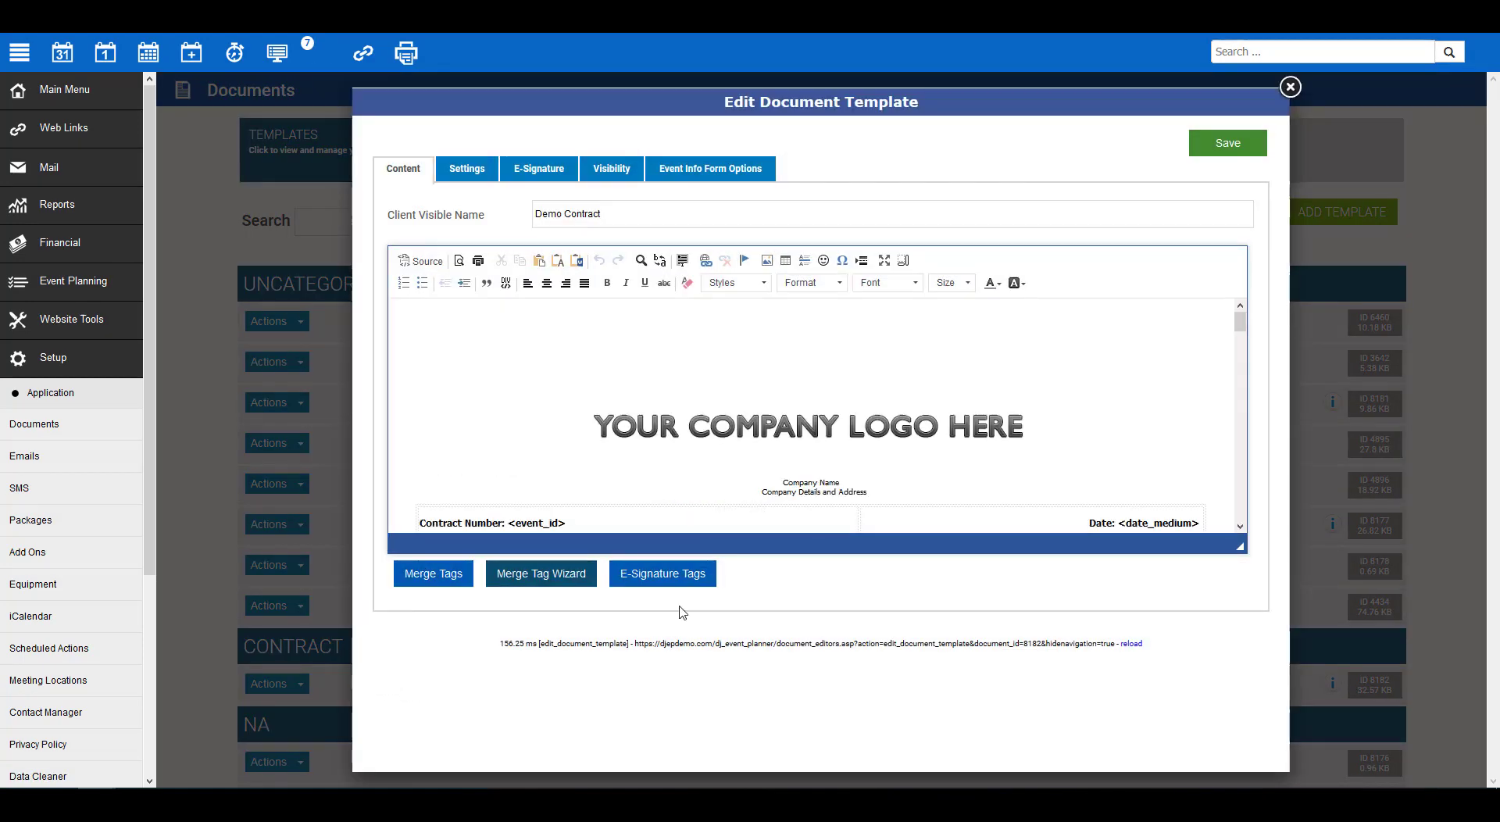
pyautogui.click(1290, 87)
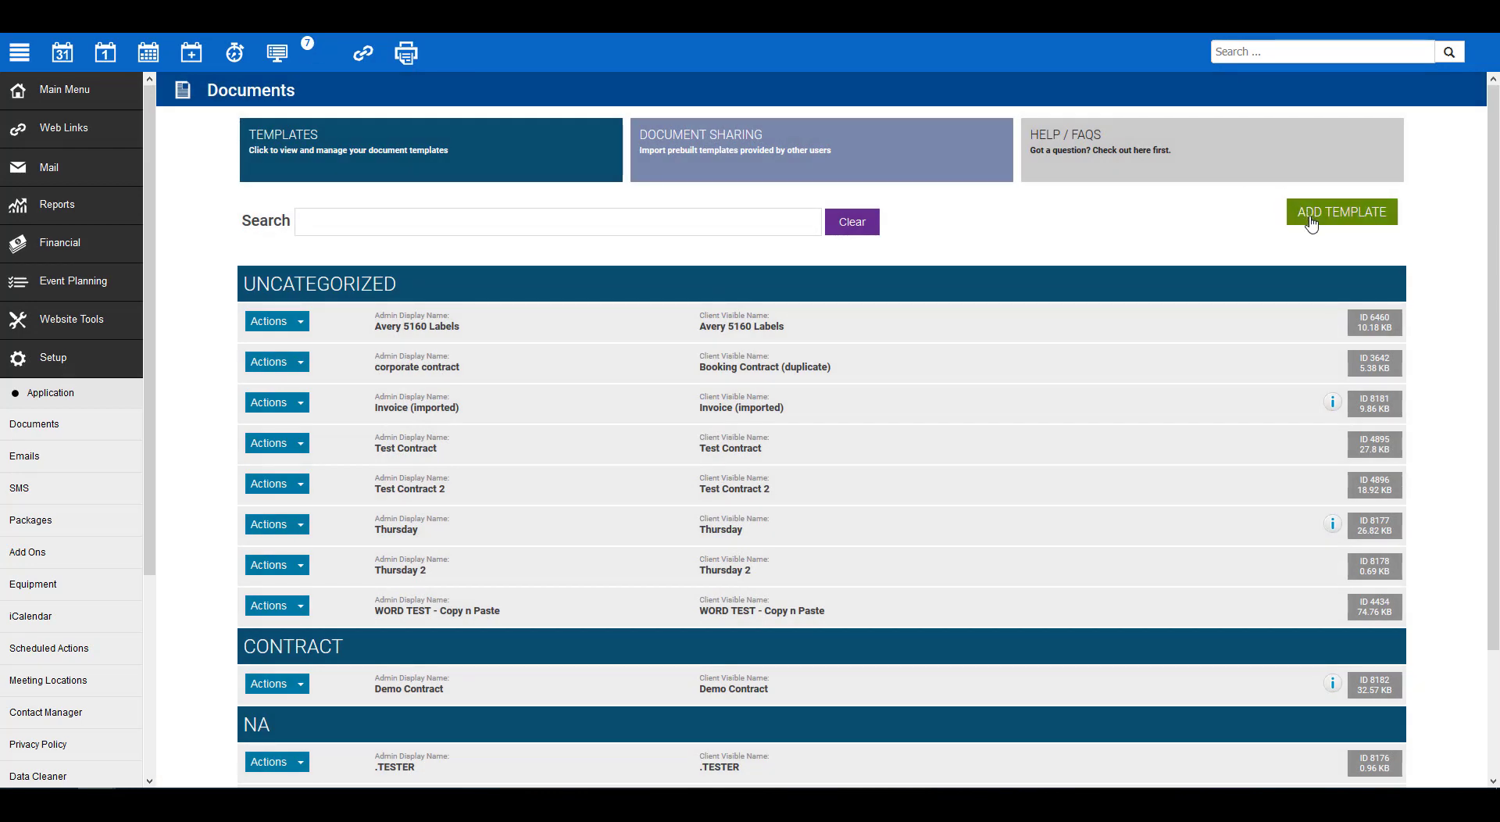
pyautogui.click(1310, 221)
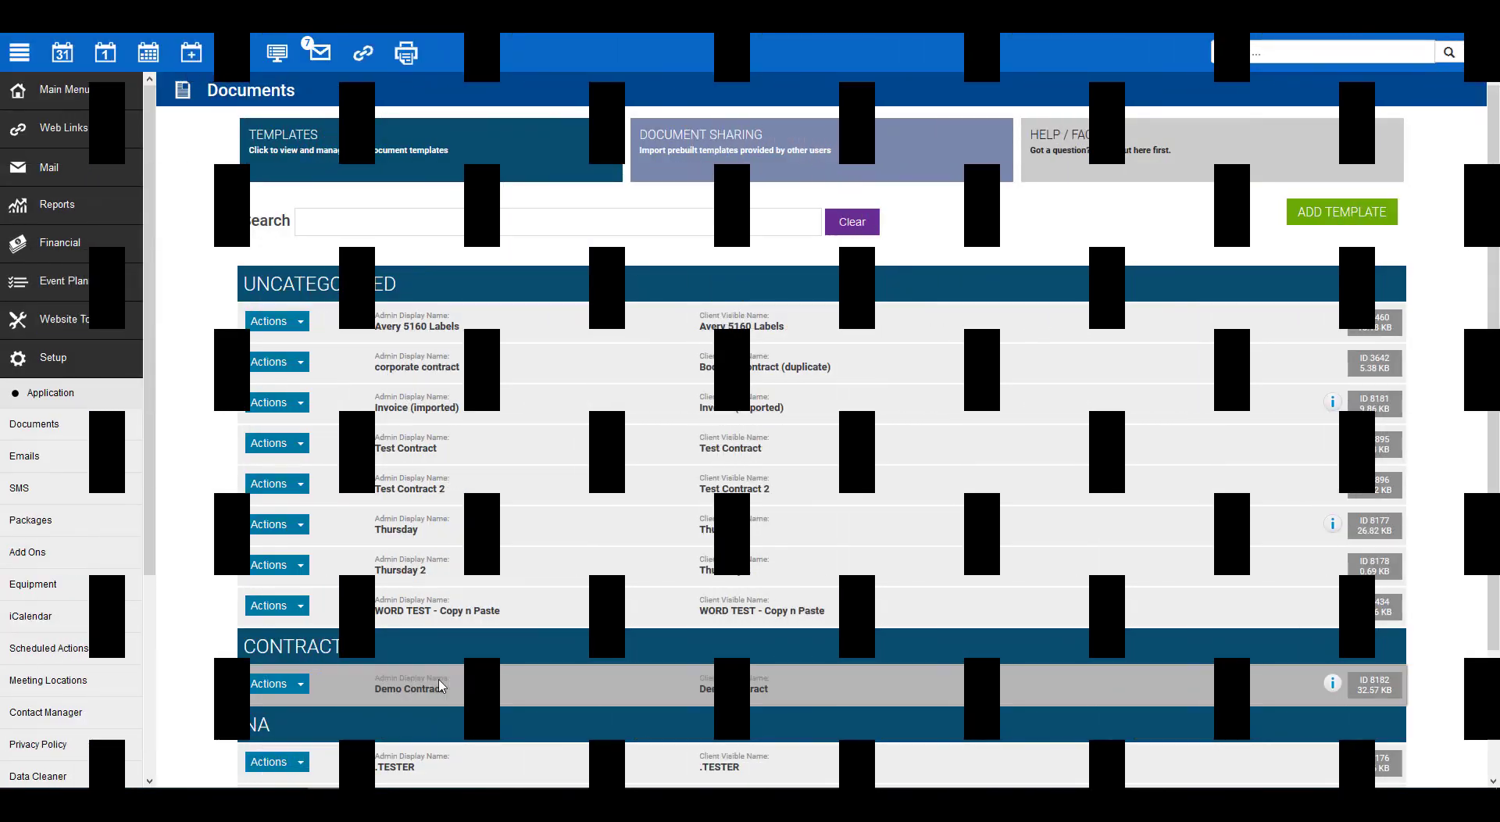
# - Open the Demo Contract template and delete the IP address tag from the client signature table
pyautogui.click(440, 687)
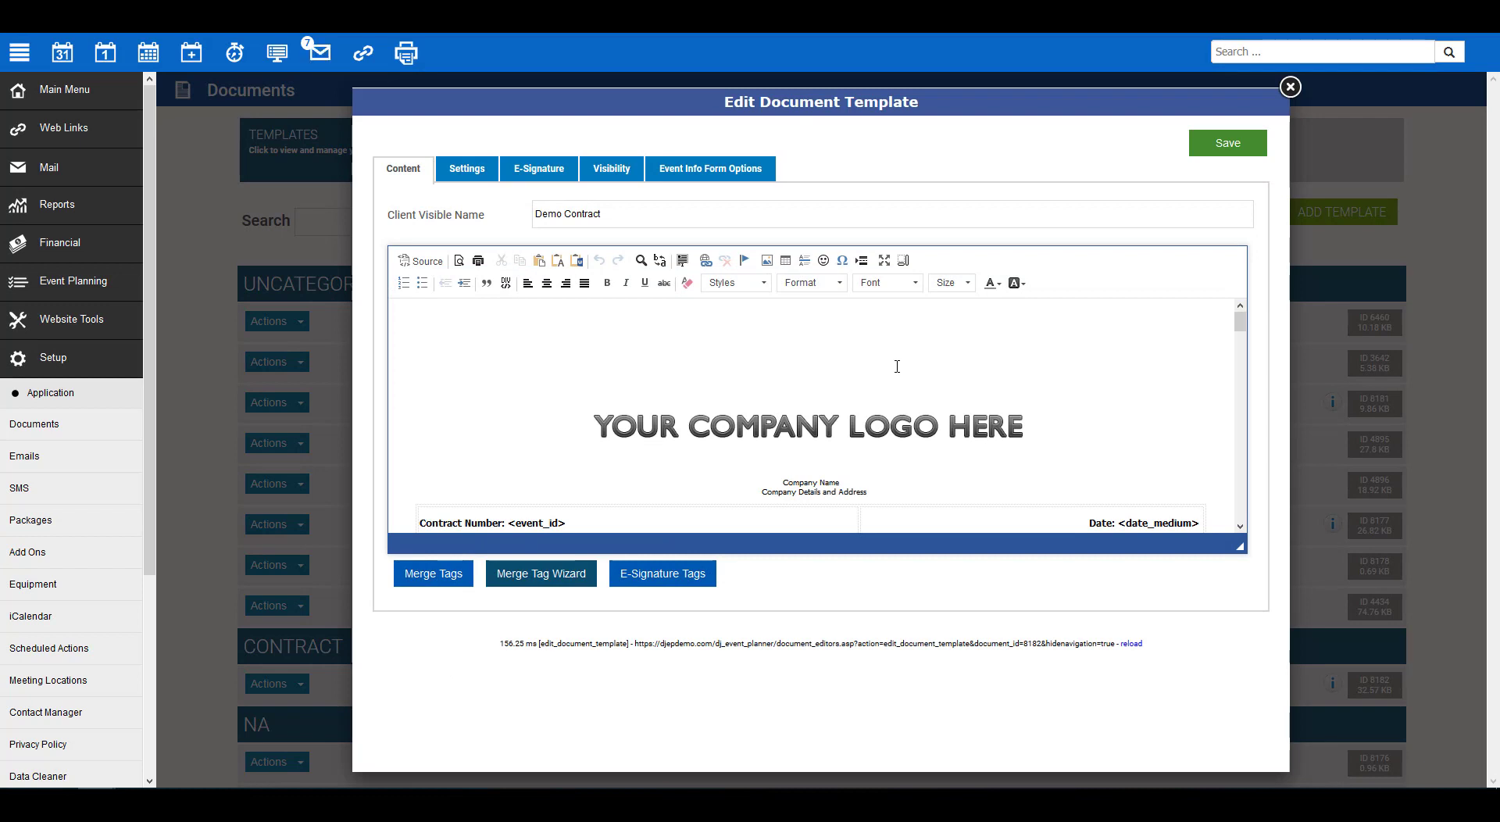
pyautogui.scroll(-10, 906, 365)
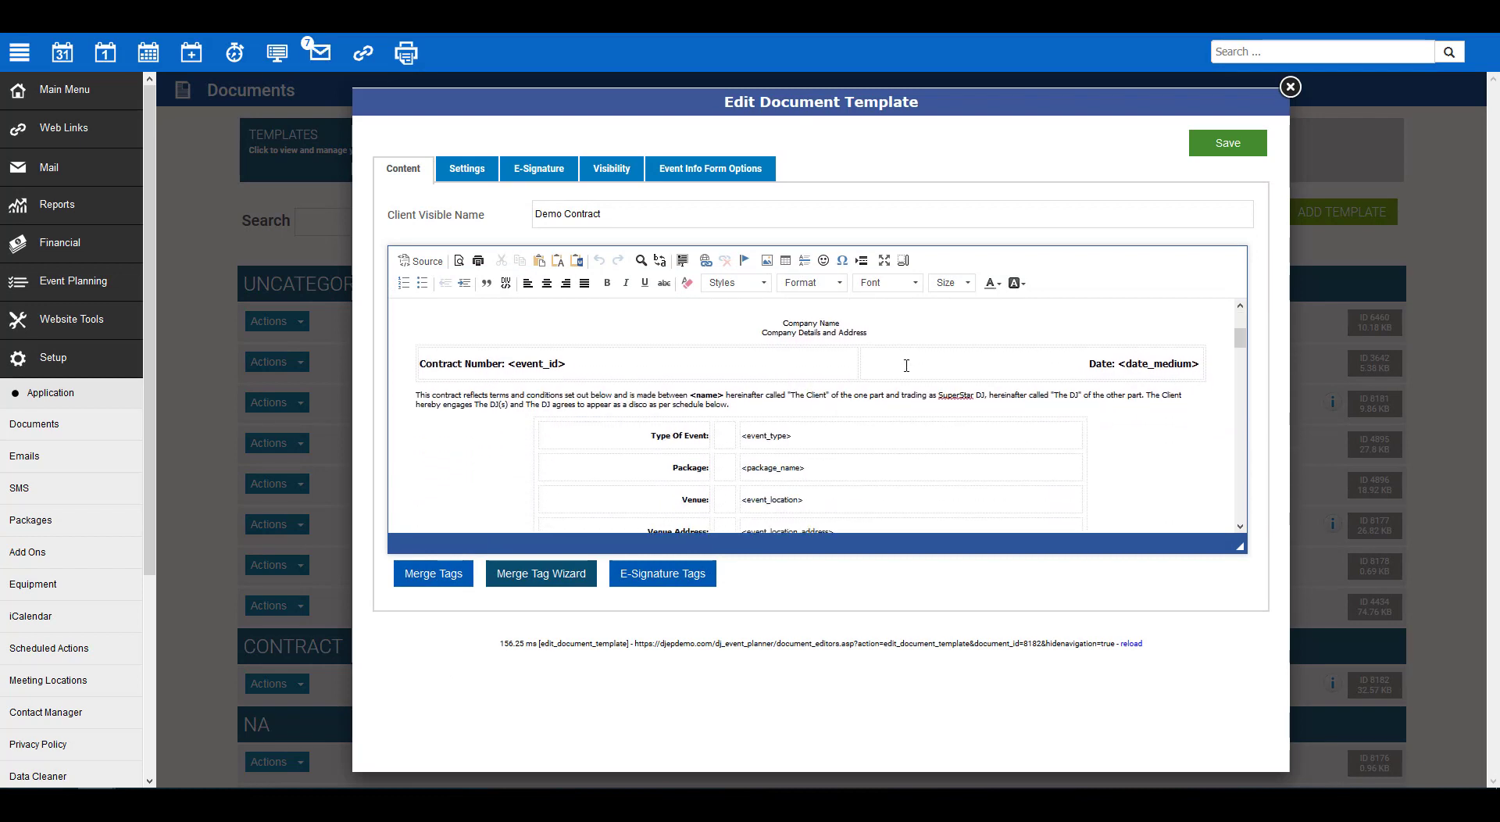
pyautogui.scroll(-6, 906, 366)
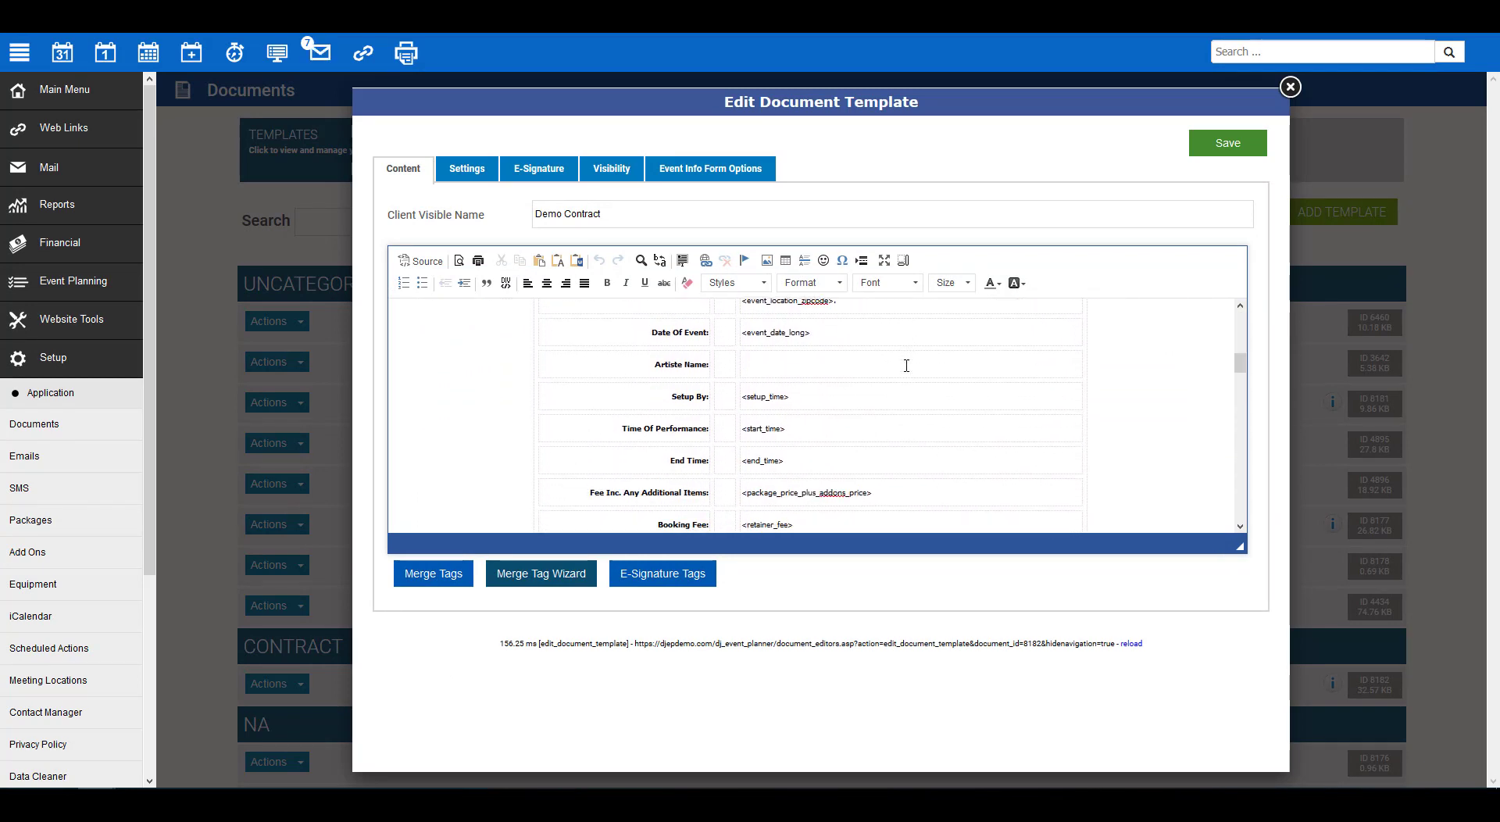
pyautogui.scroll(-1, 906, 366)
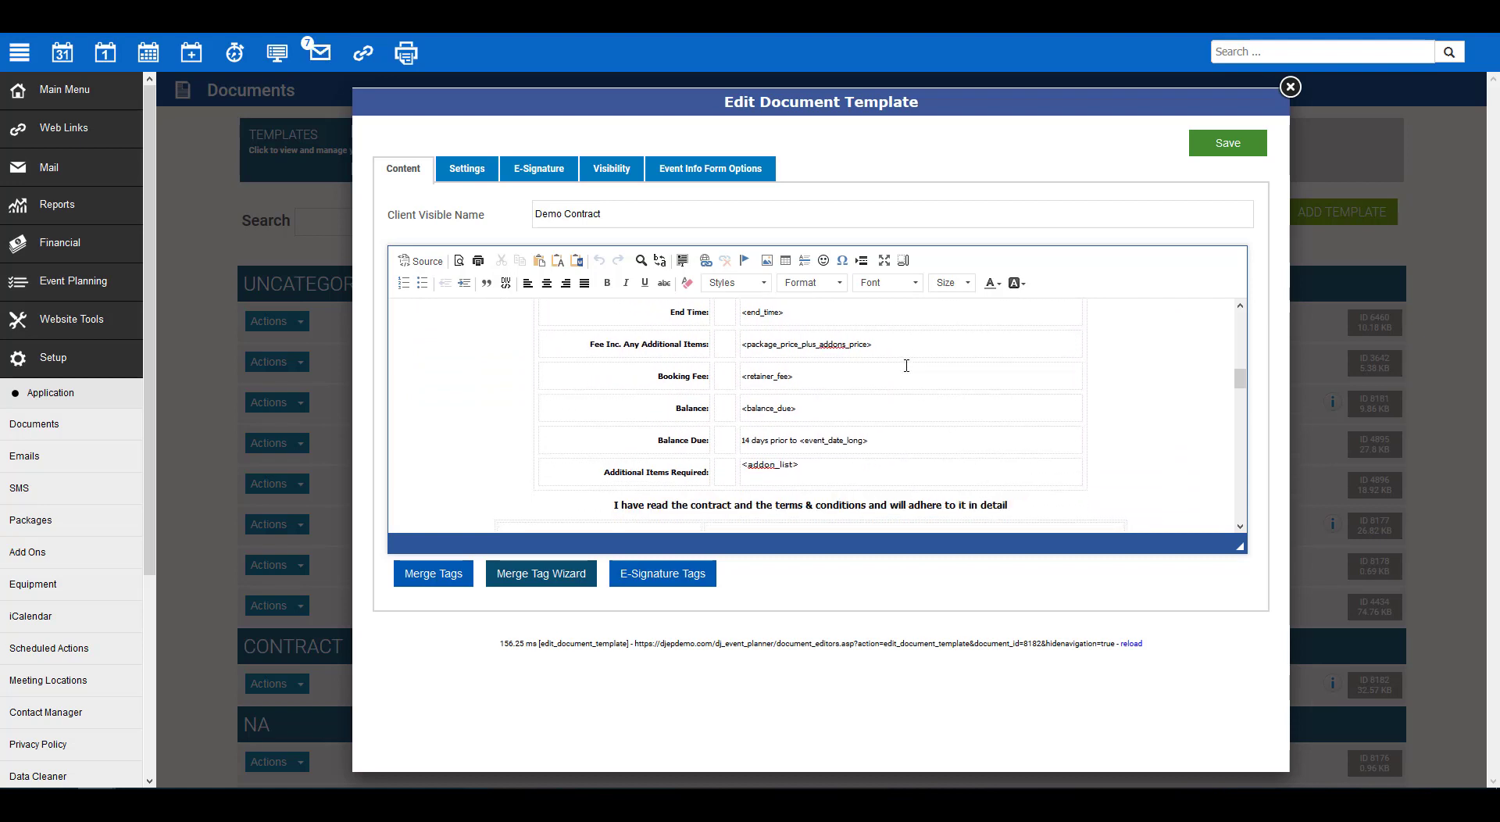
pyautogui.scroll(-4, 906, 366)
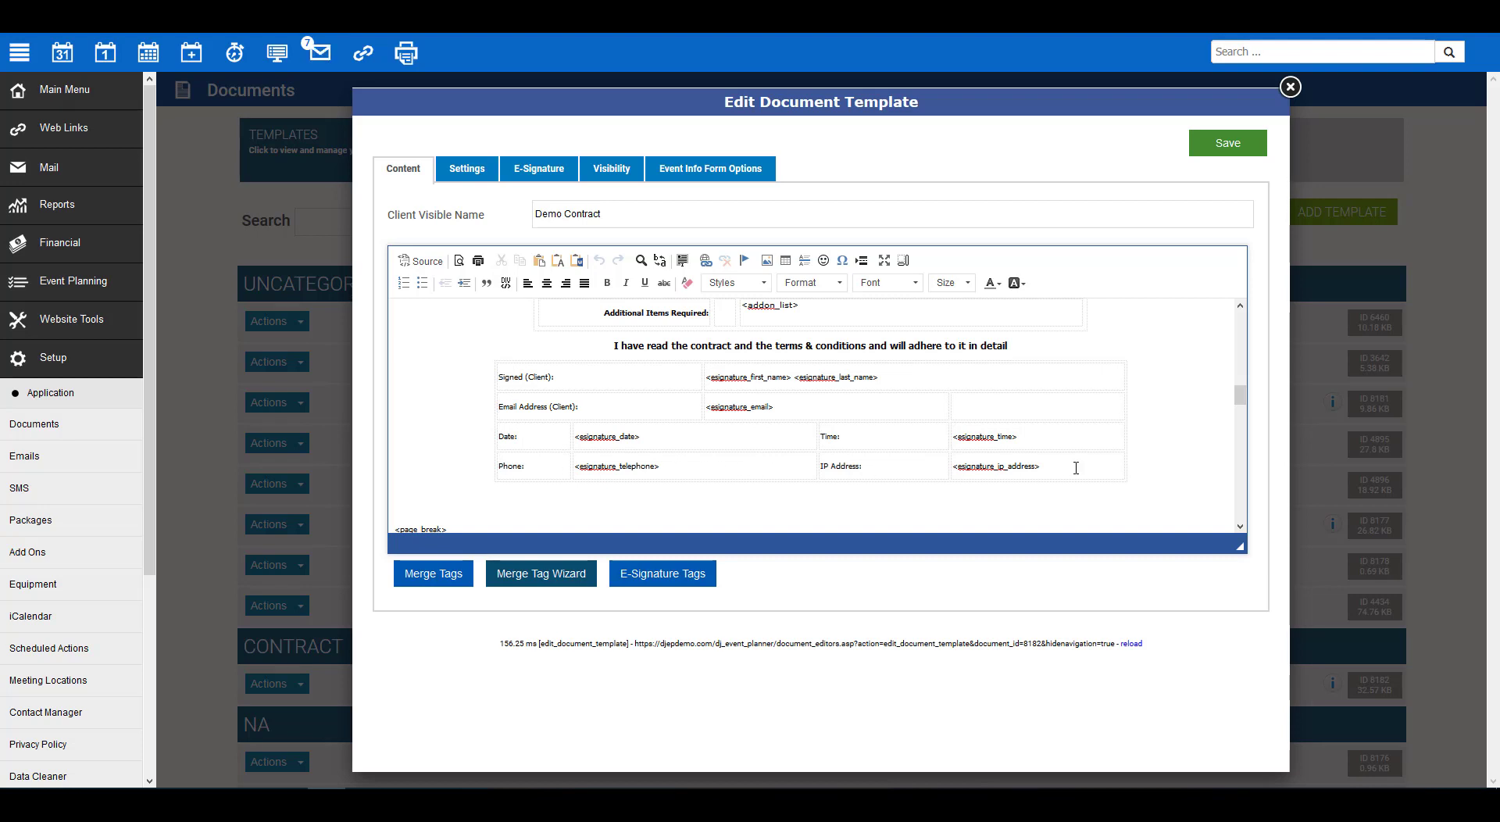
pyautogui.moveTo(1076, 467); pyautogui.dragTo(956, 471)
pyautogui.press('Delete')
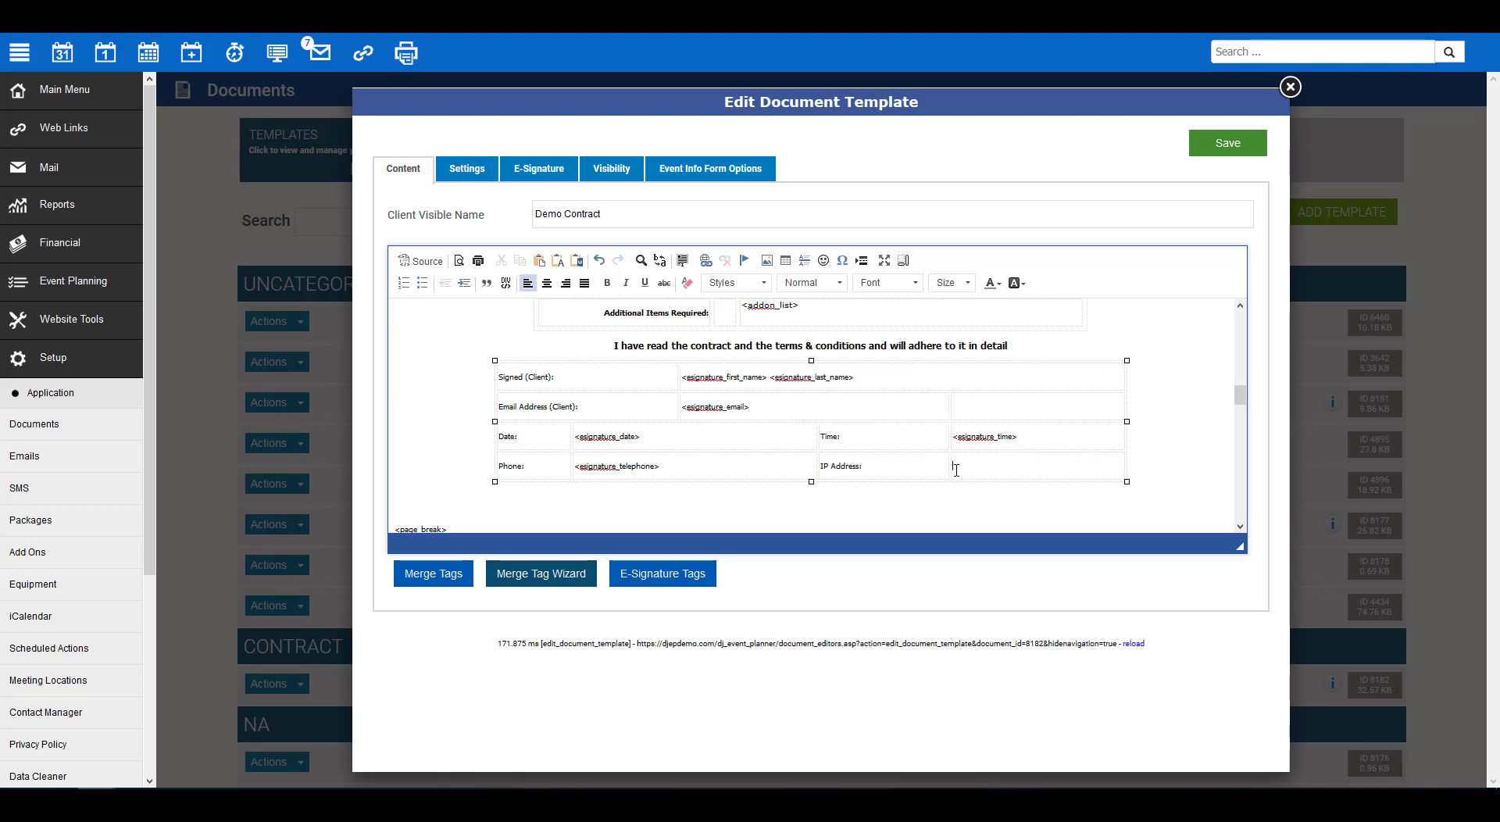
# - Insert the first signer's IP Address e-signature tag into the empty IP Address cell and save the template
pyautogui.click(663, 579)
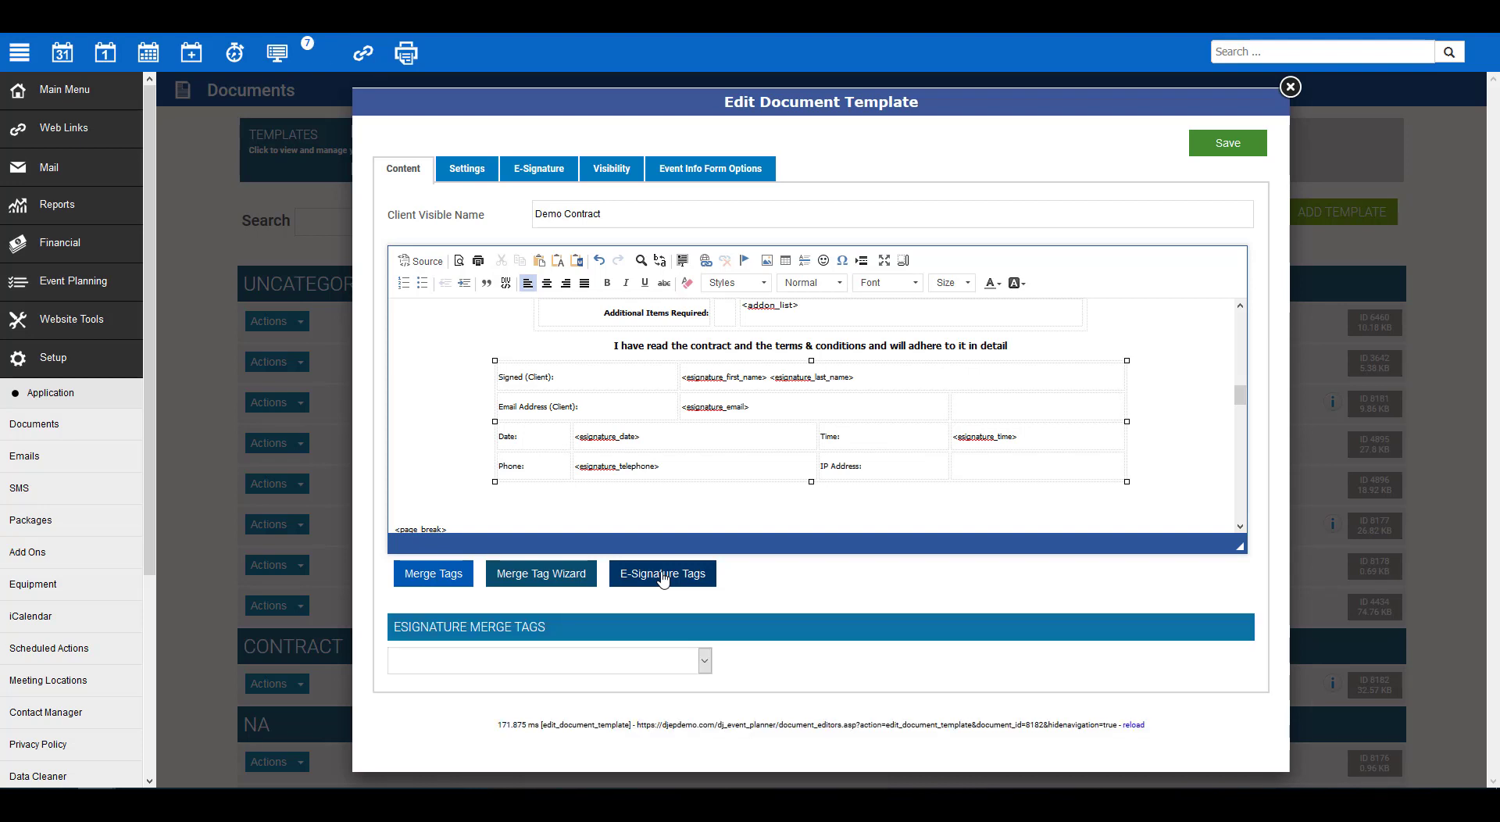
pyautogui.click(703, 660)
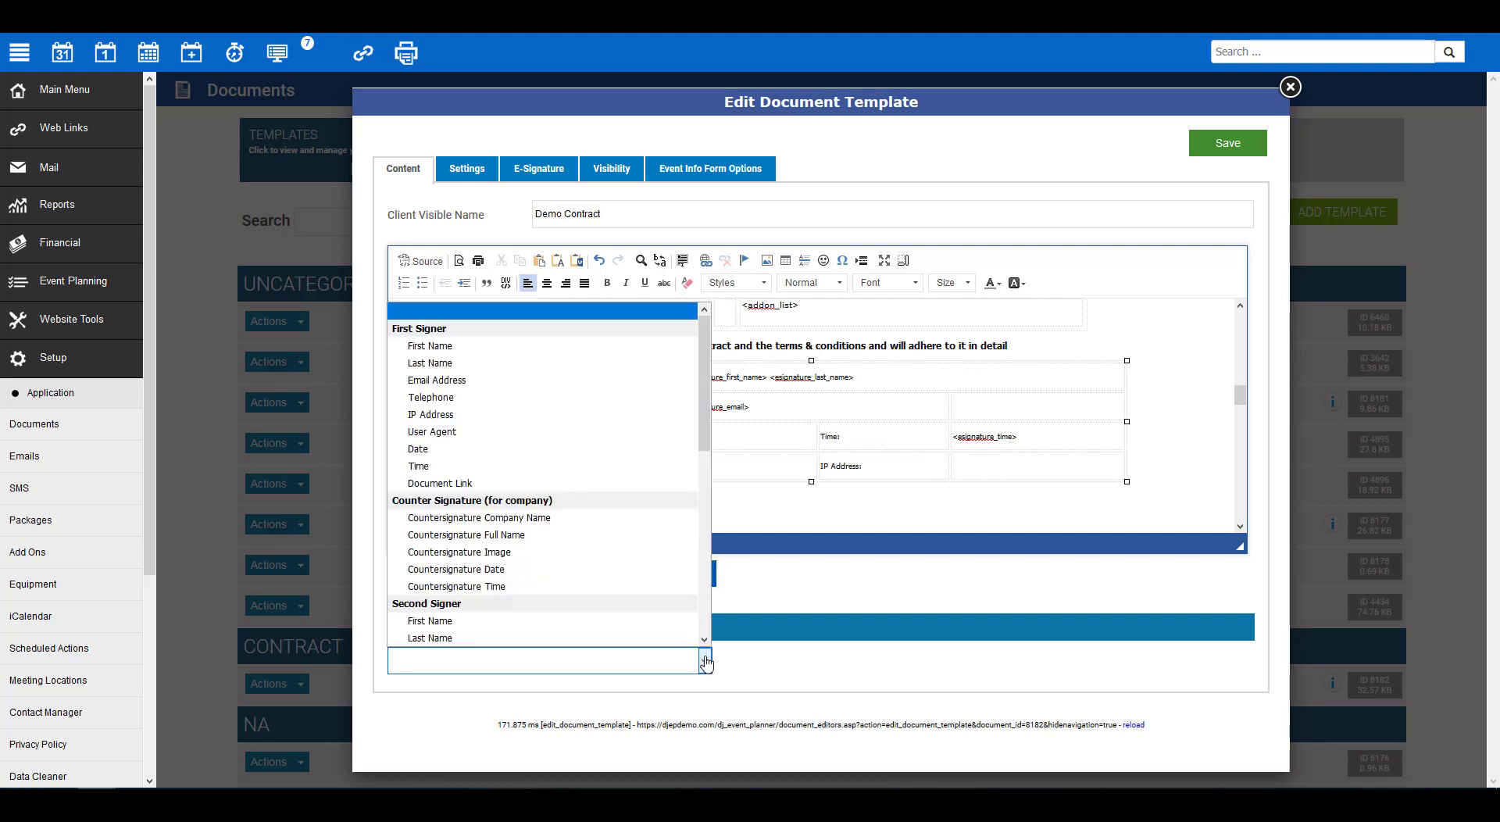
pyautogui.click(675, 420)
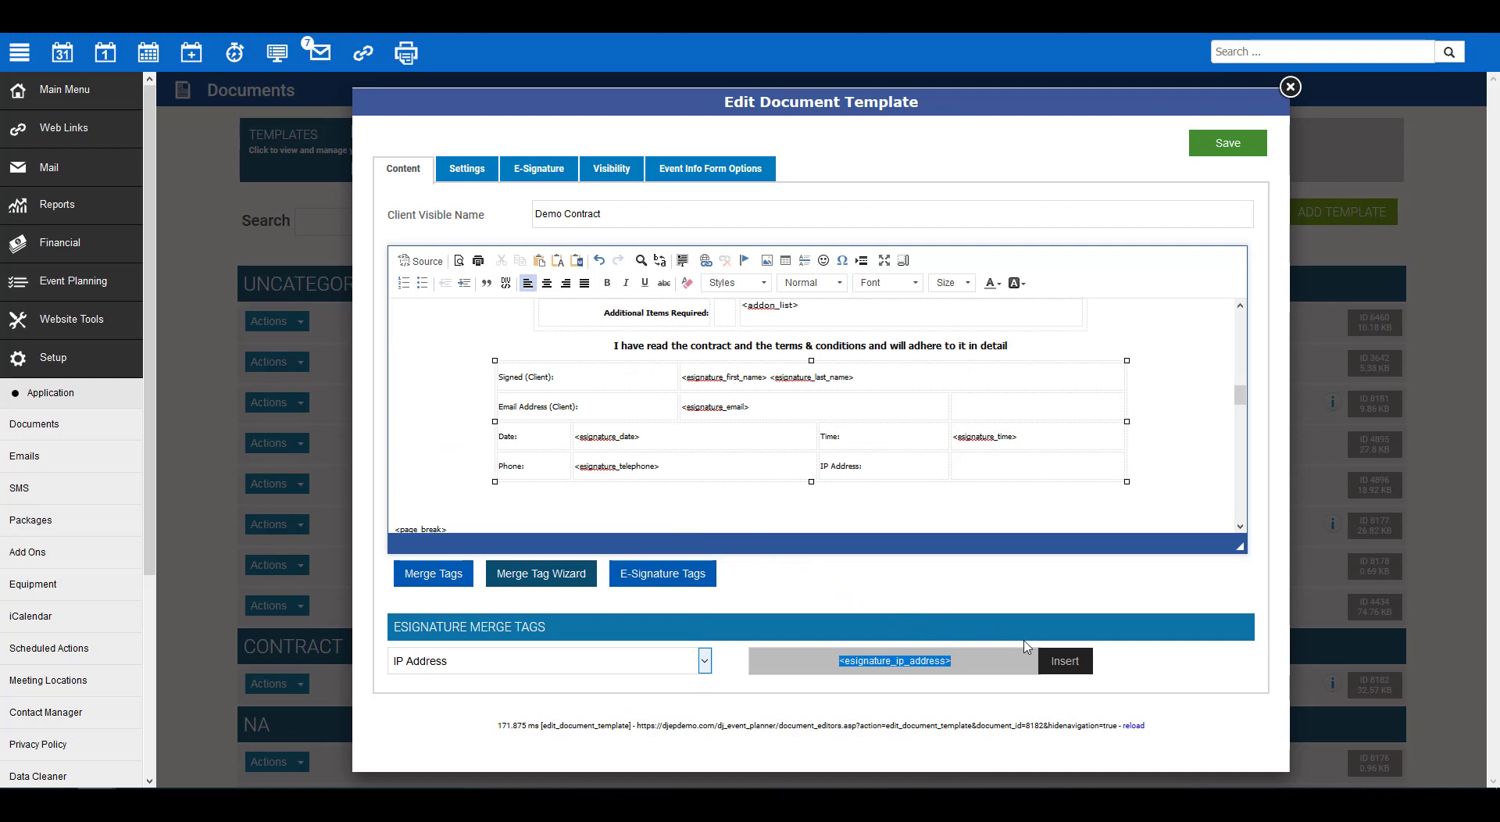
pyautogui.click(1065, 661)
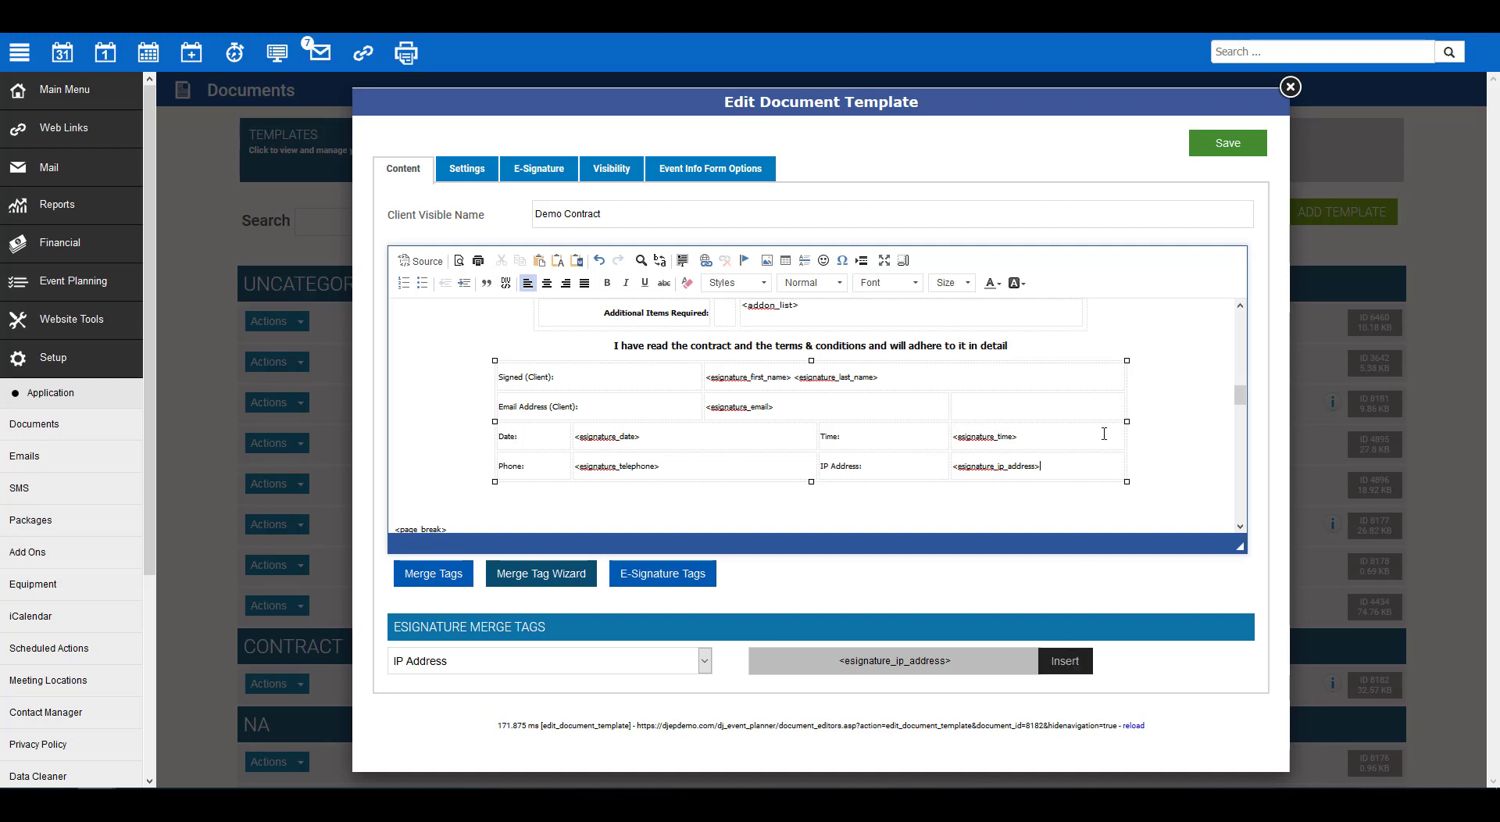
pyautogui.click(1227, 145)
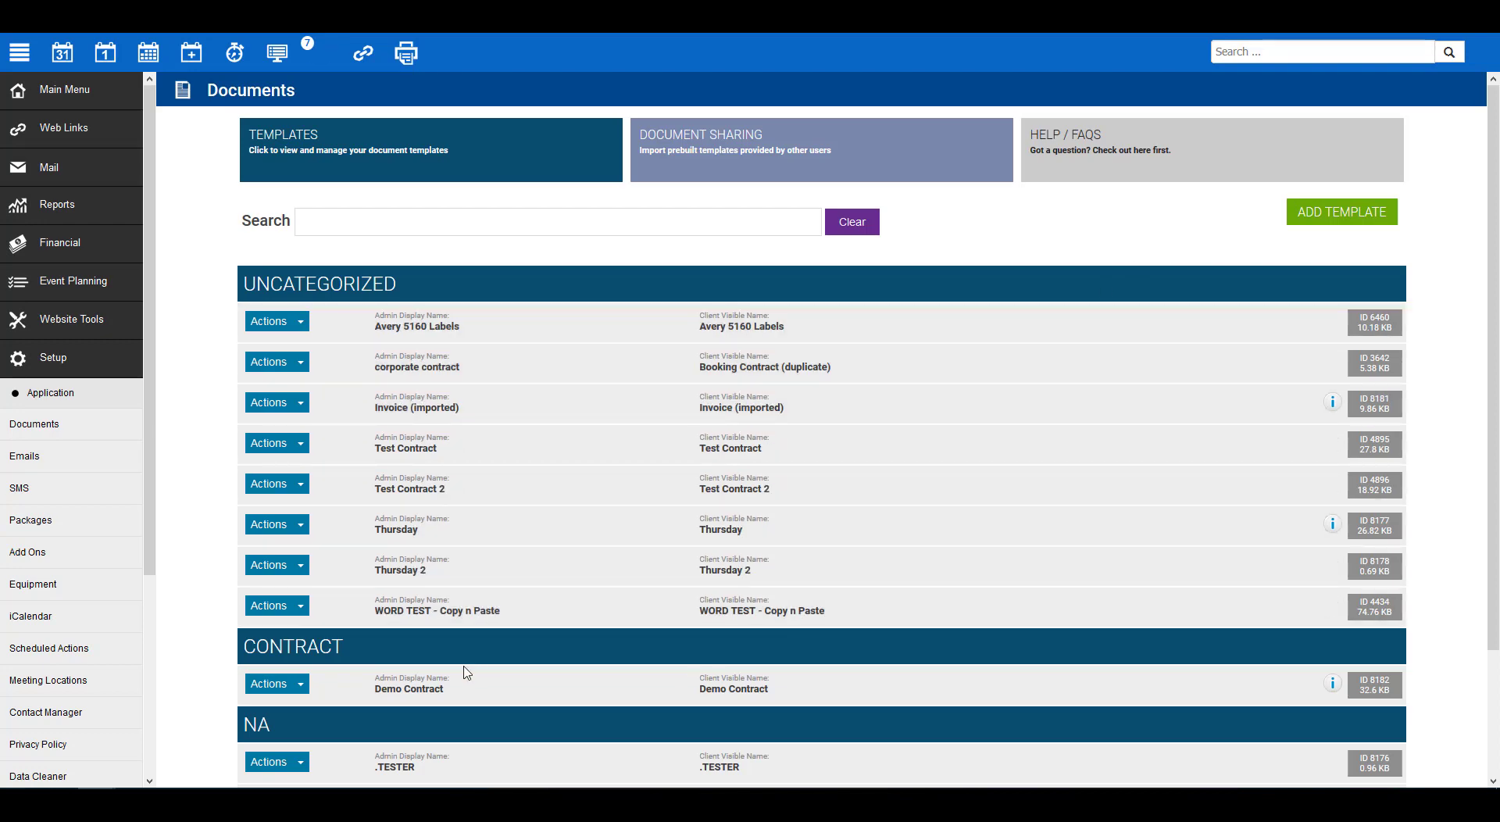
# - In Demo Contract's e-signature actions, update the event status to Booked, set Date Booked to the current date, and save
pyautogui.click(440, 692)
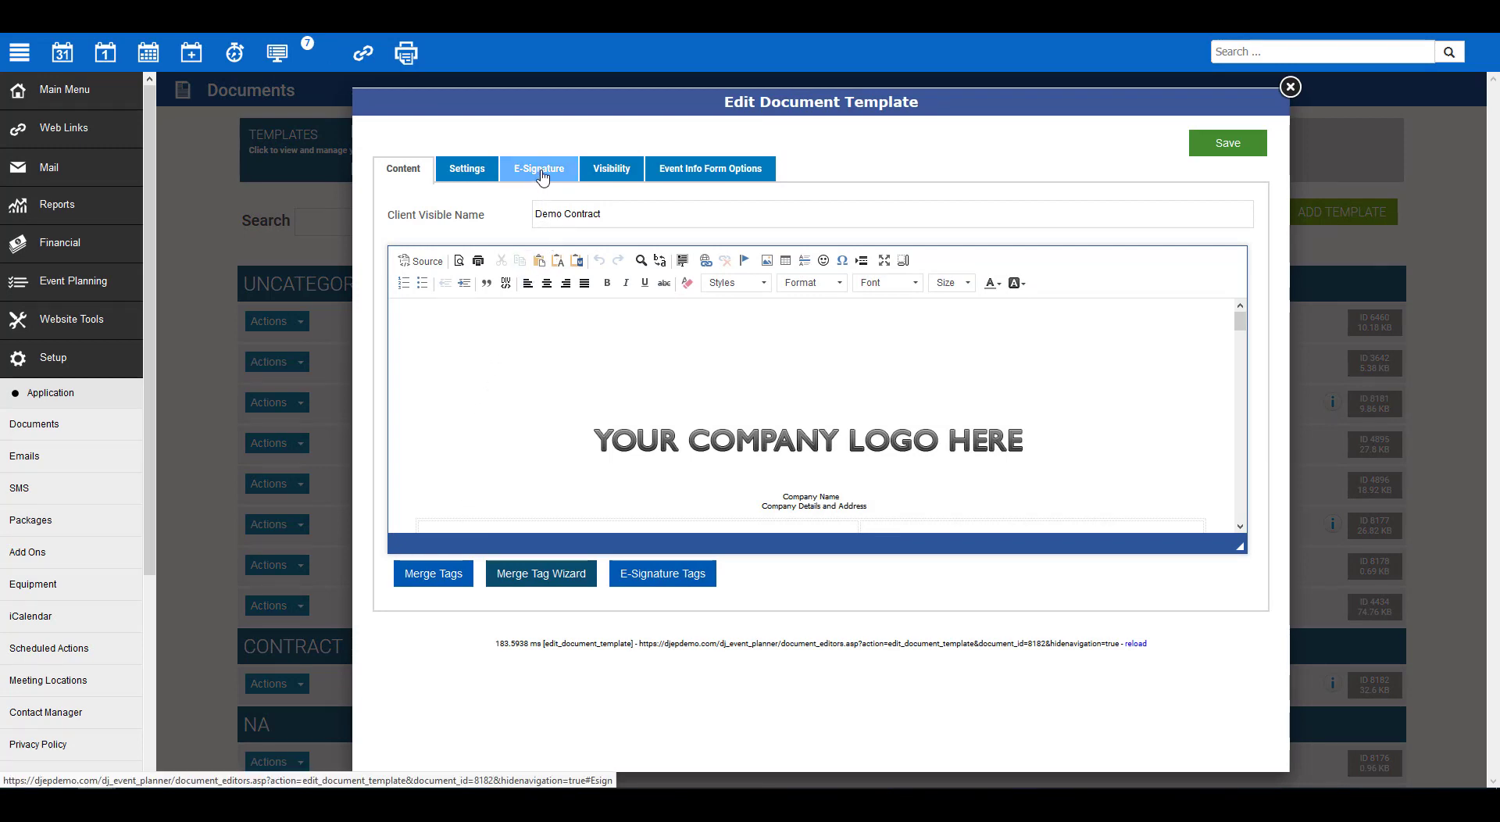
pyautogui.click(542, 178)
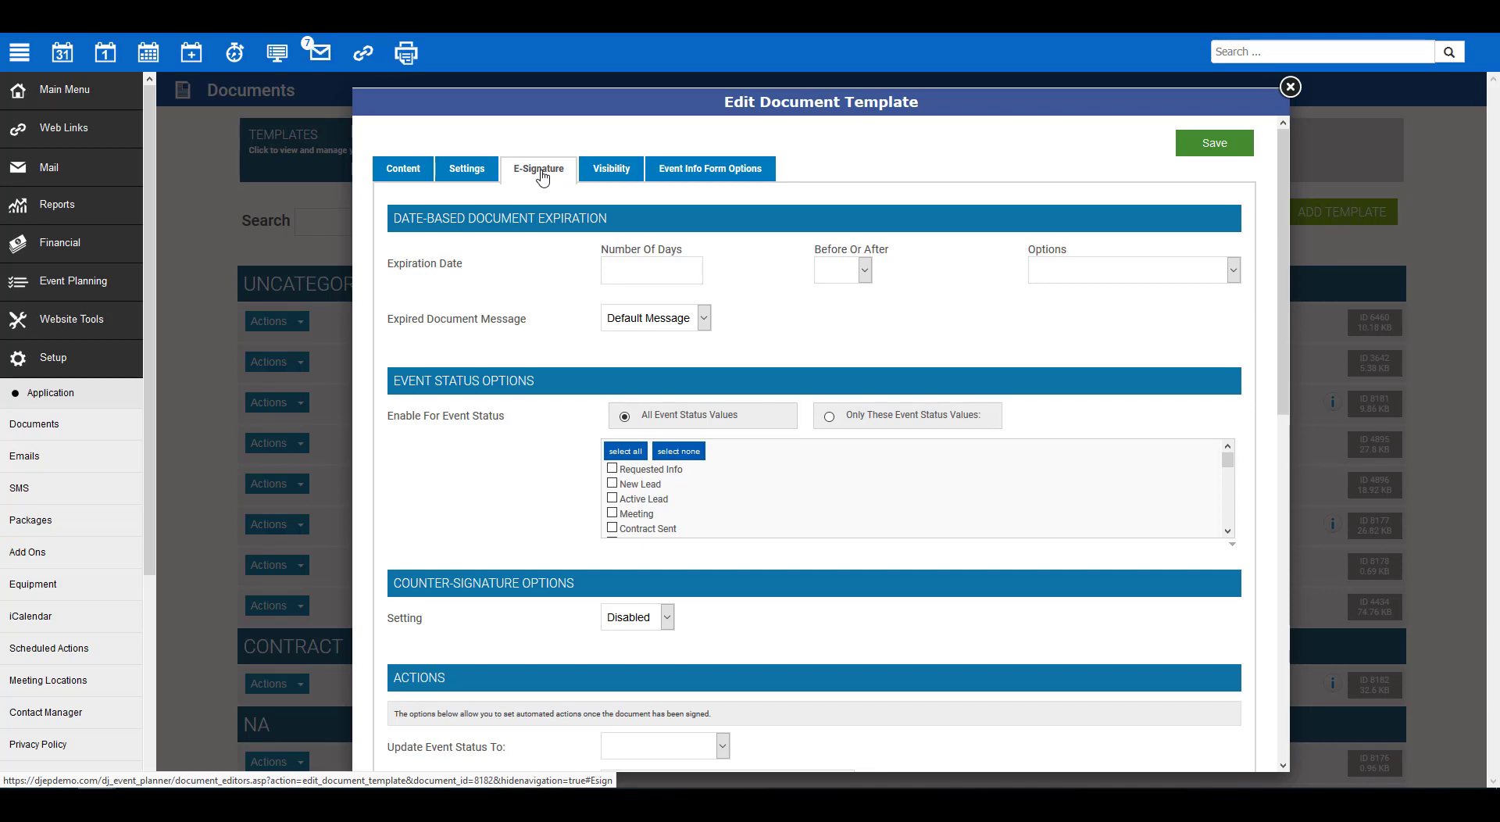
pyautogui.scroll(-5, 537, 490)
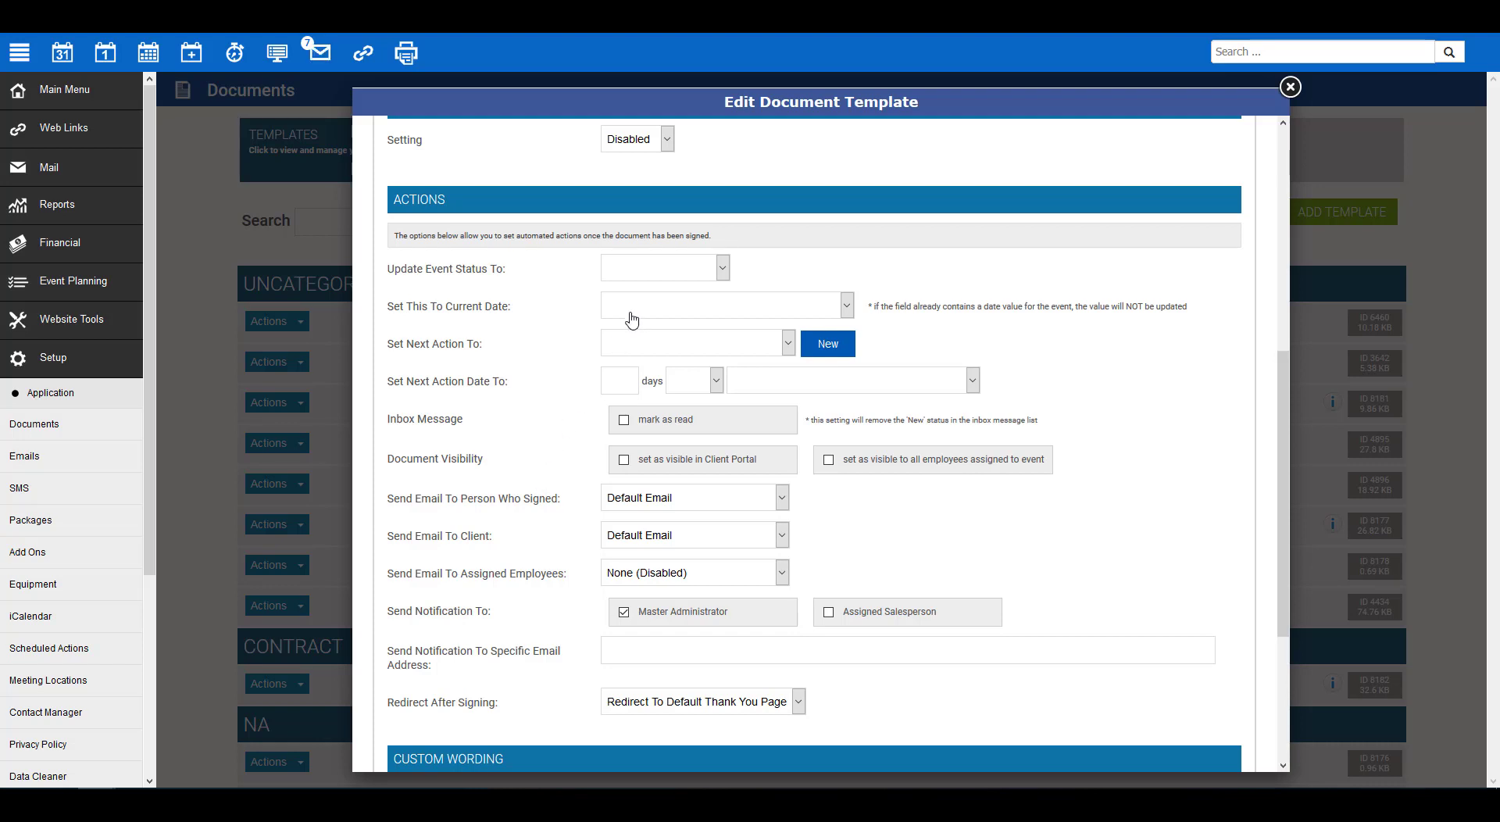
pyautogui.click(667, 270)
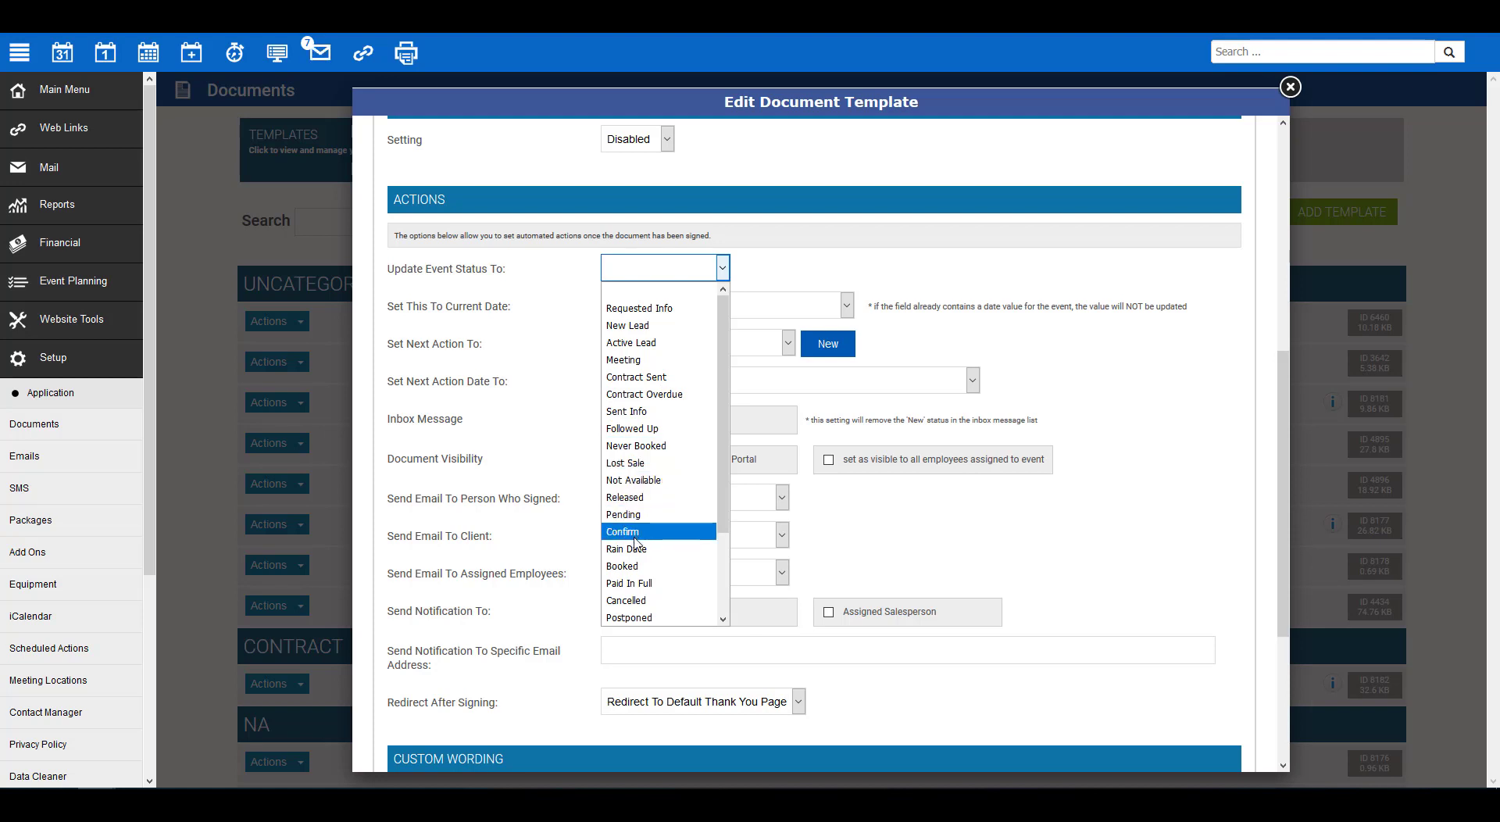
pyautogui.click(627, 566)
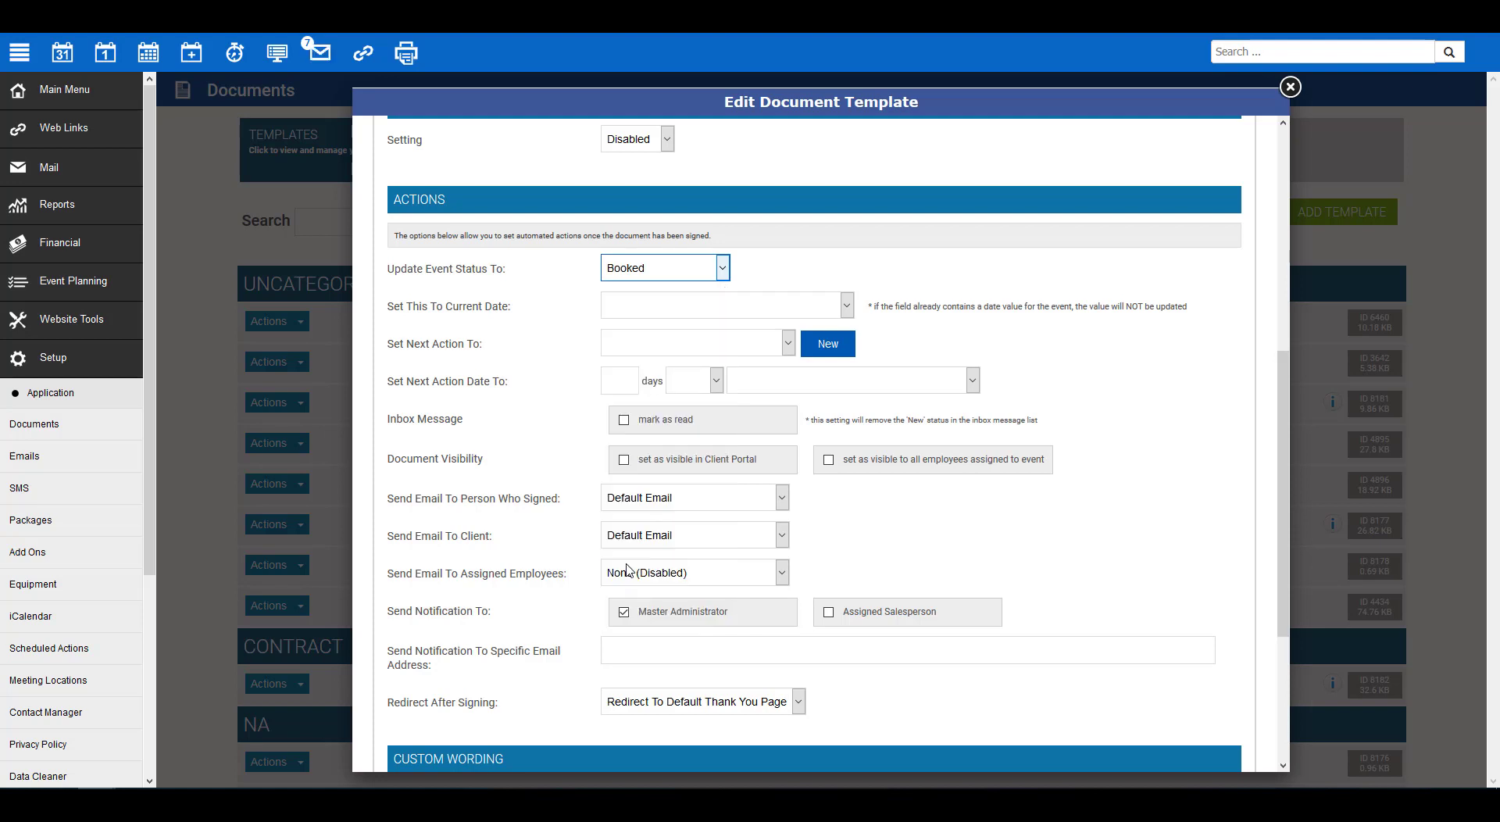
pyautogui.click(653, 316)
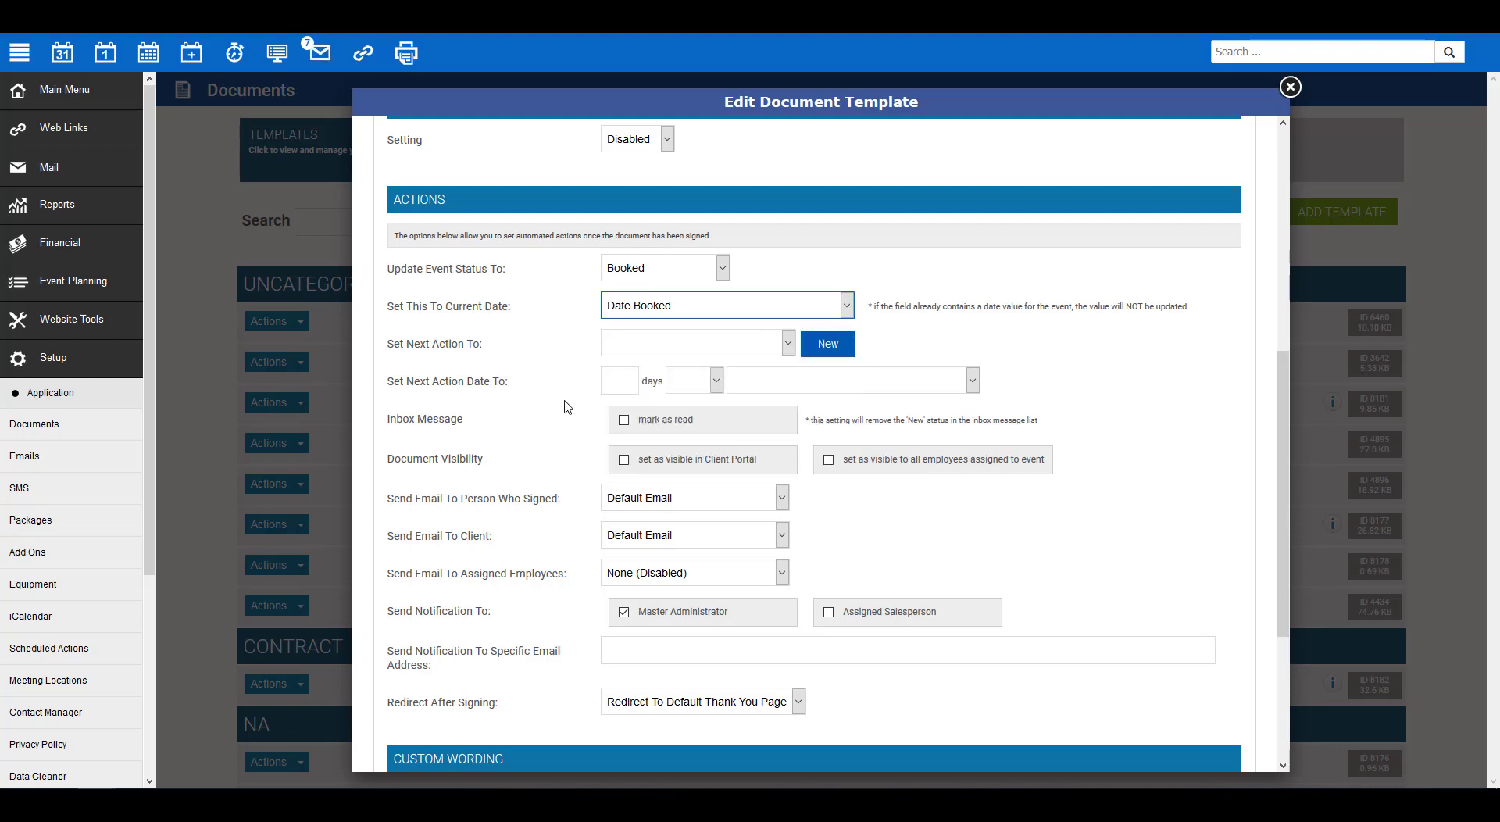
pyautogui.scroll(4, 568, 406)
pyautogui.scroll(3, 568, 407)
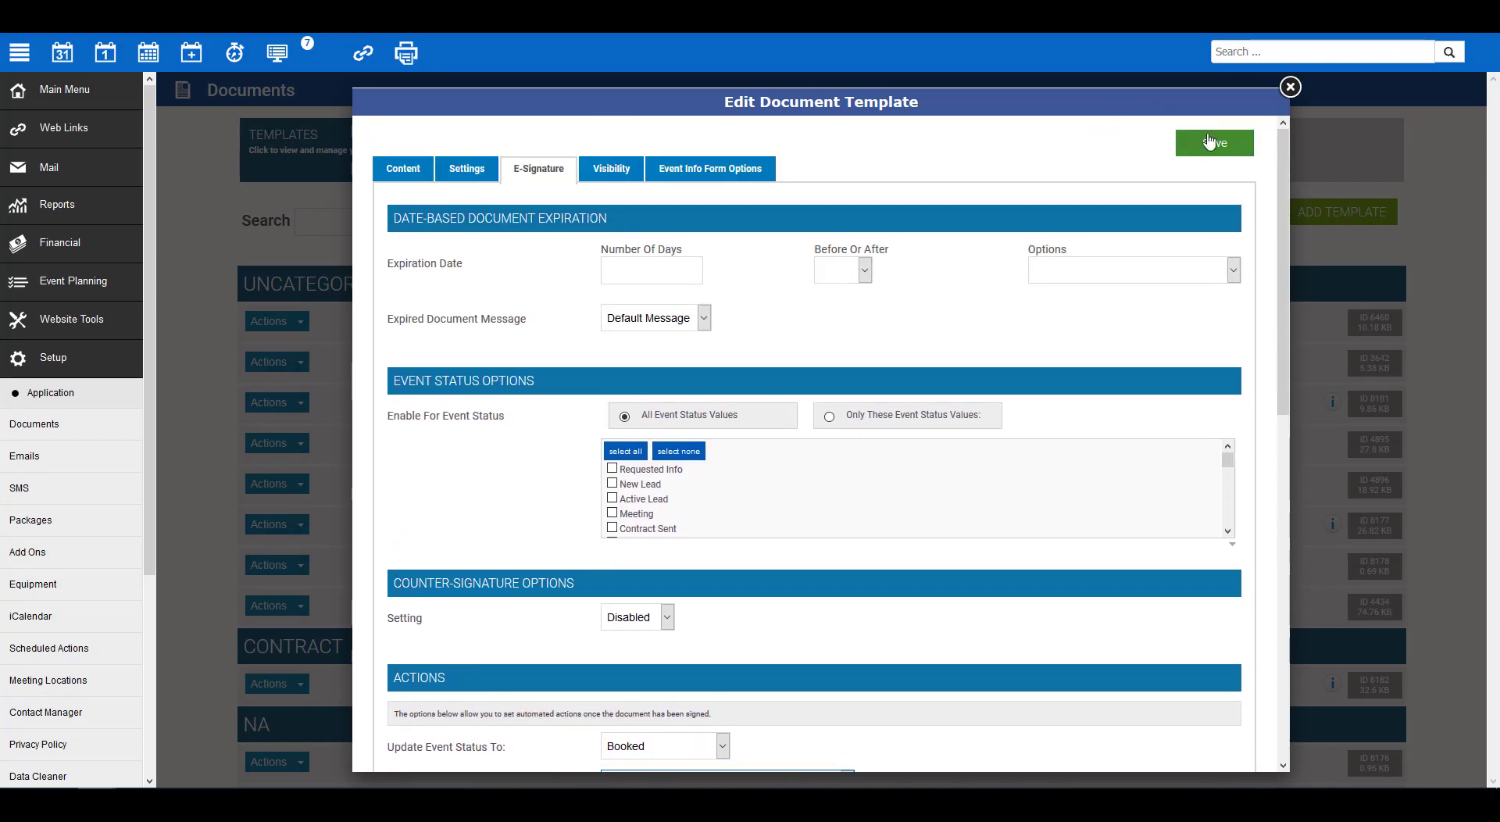
pyautogui.click(1211, 144)
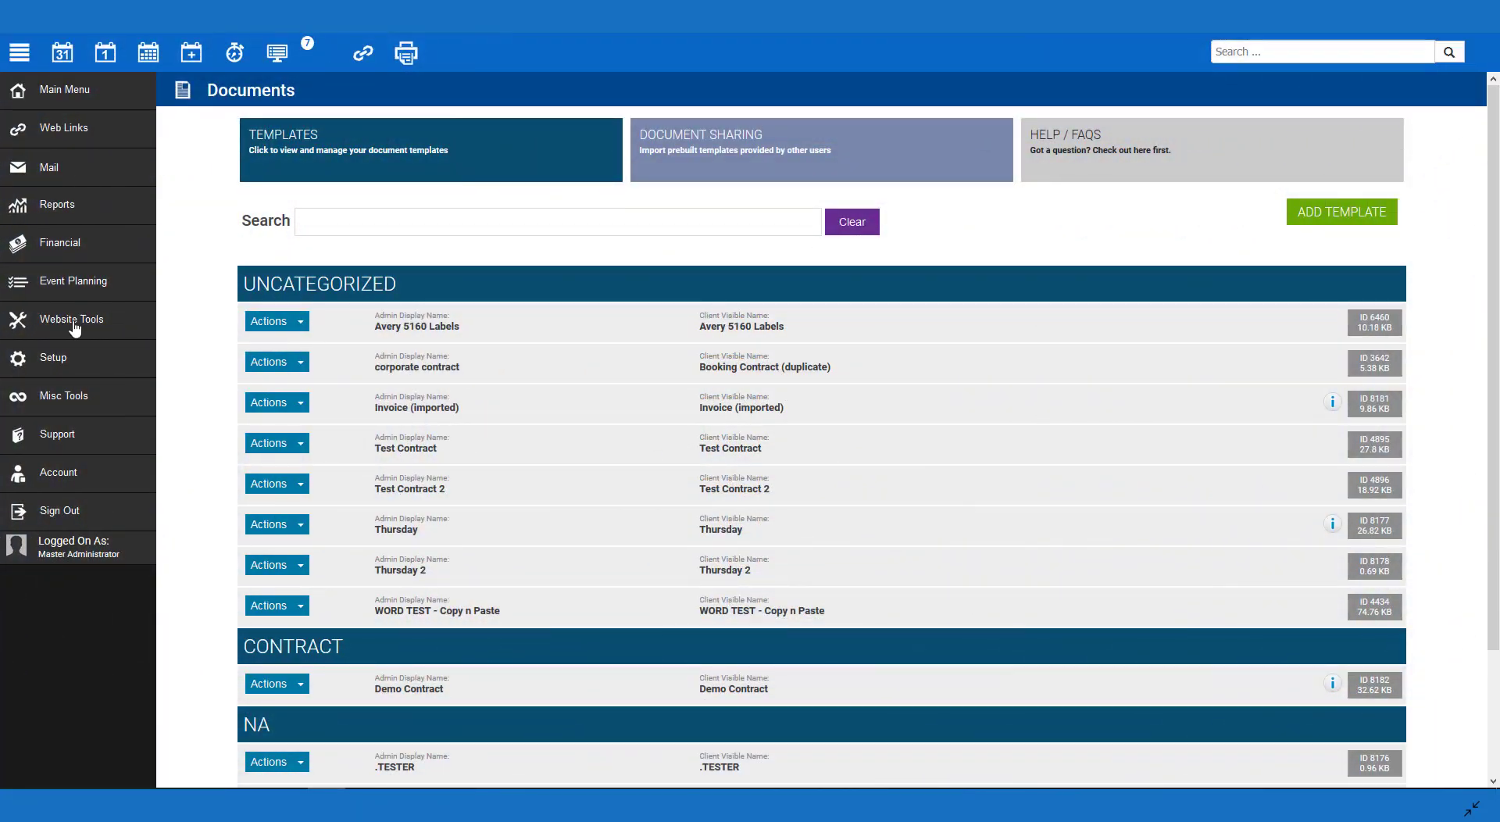
# - Open the email templates list and start a new event-based template in HTML format
pyautogui.click(53, 358)
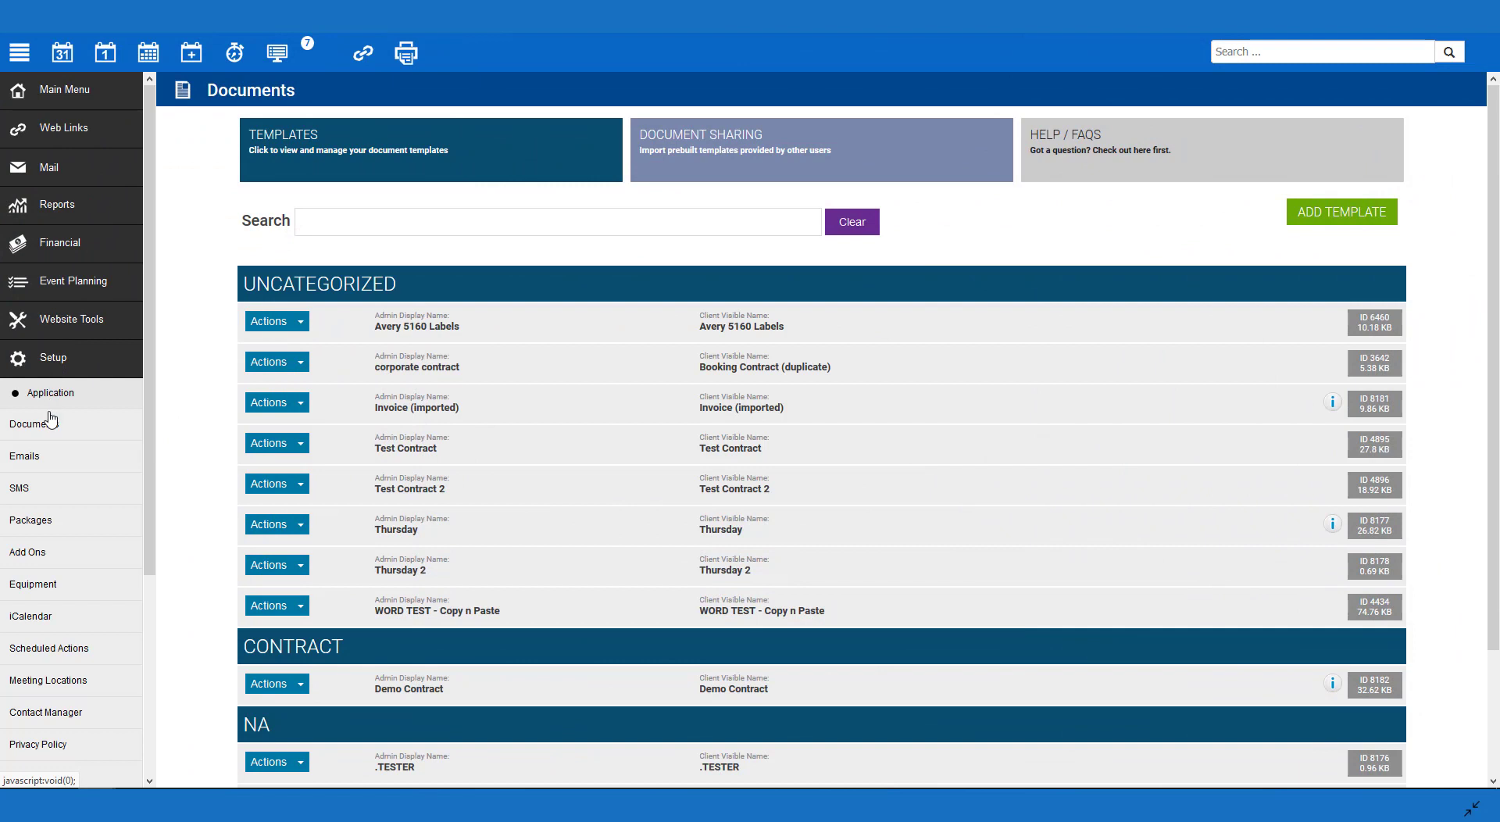
pyautogui.click(33, 460)
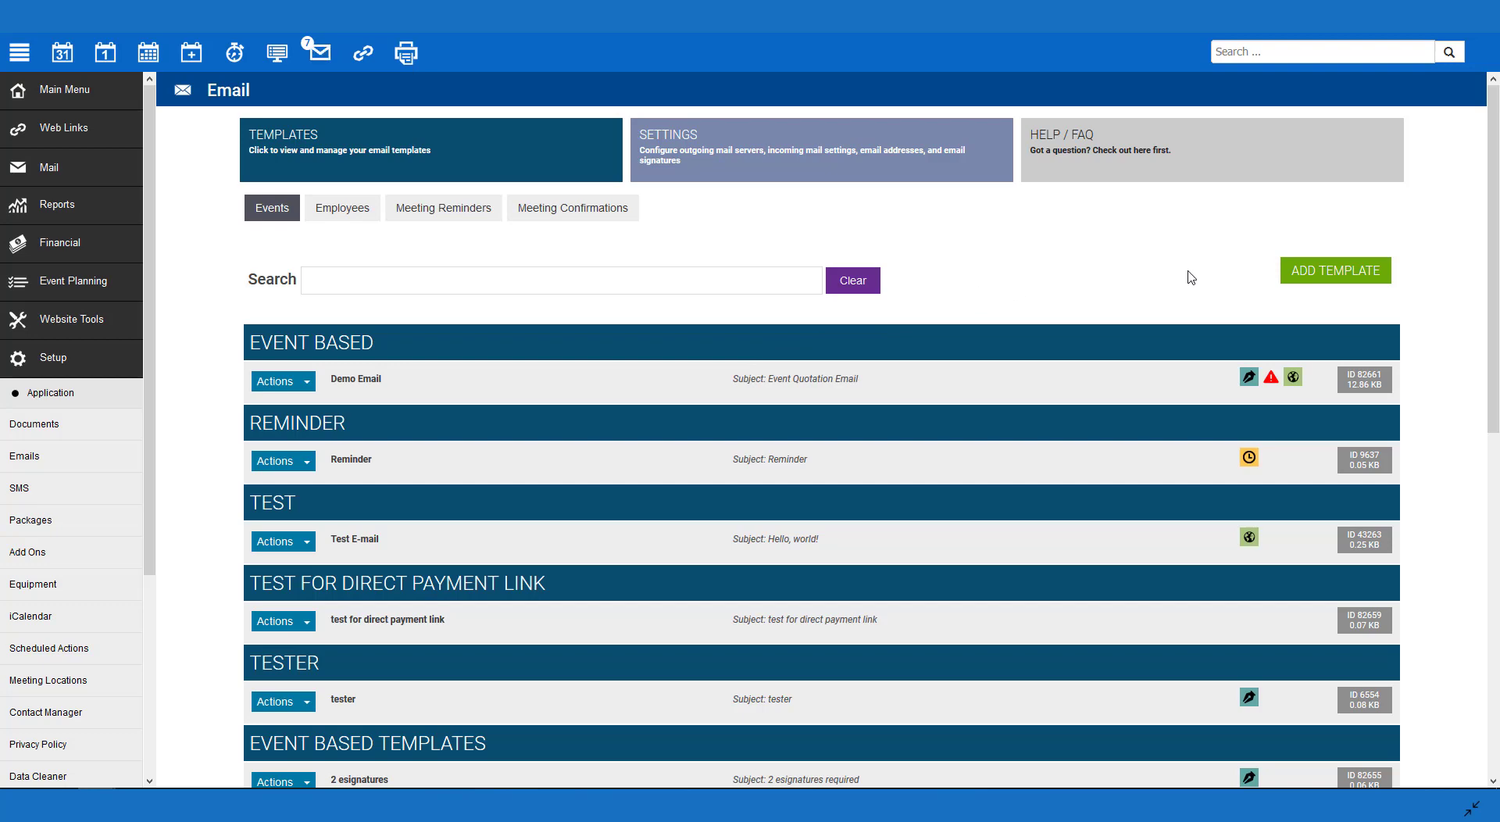
pyautogui.click(1314, 279)
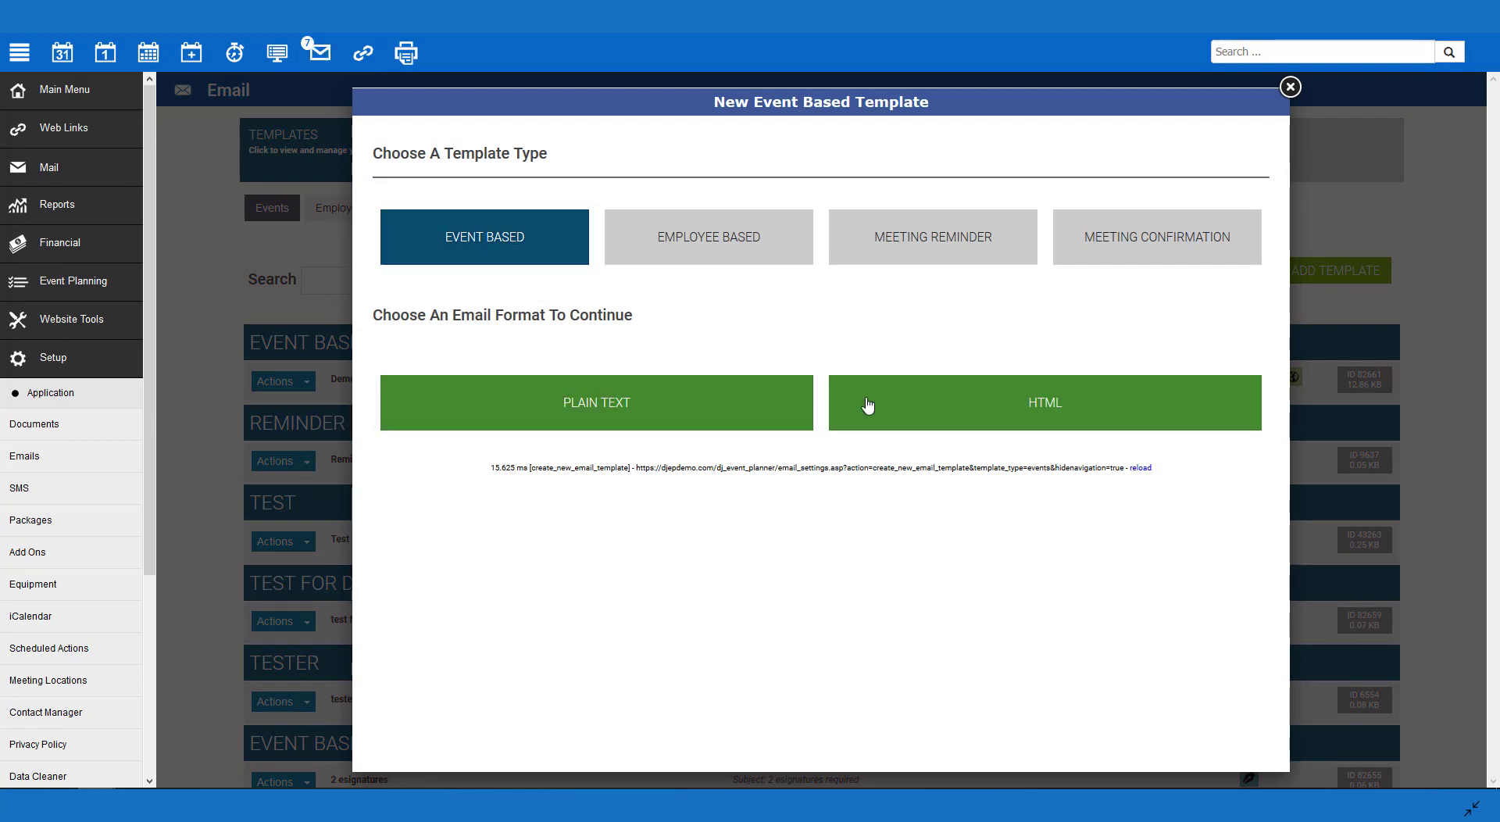
pyautogui.click(991, 408)
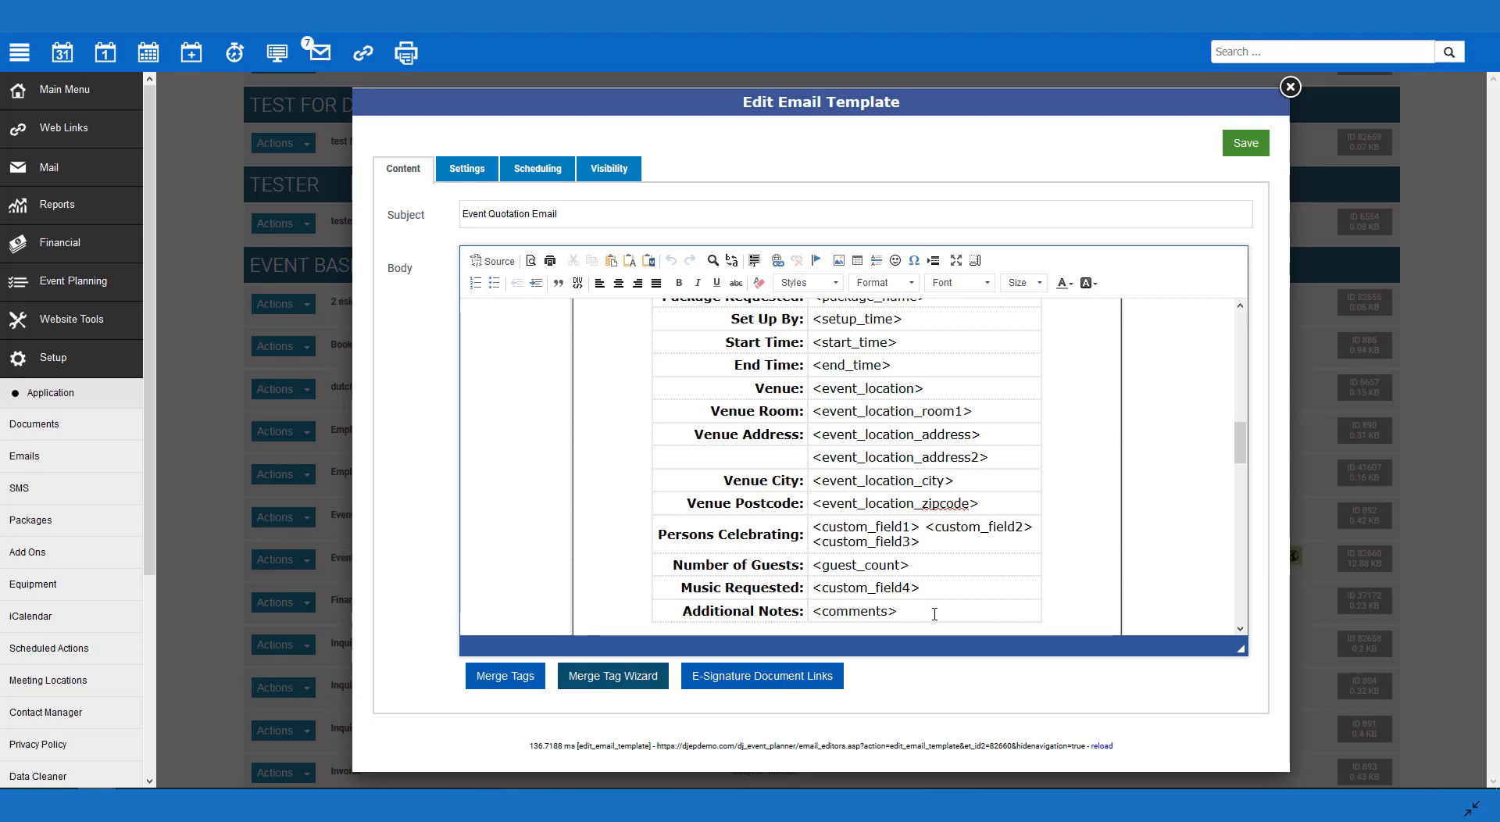
# - Delete the existing e-signature link tag from the Digital Signature section of the Event Quotation Email
pyautogui.scroll(-7, 925, 597)
pyautogui.scroll(-2, 923, 594)
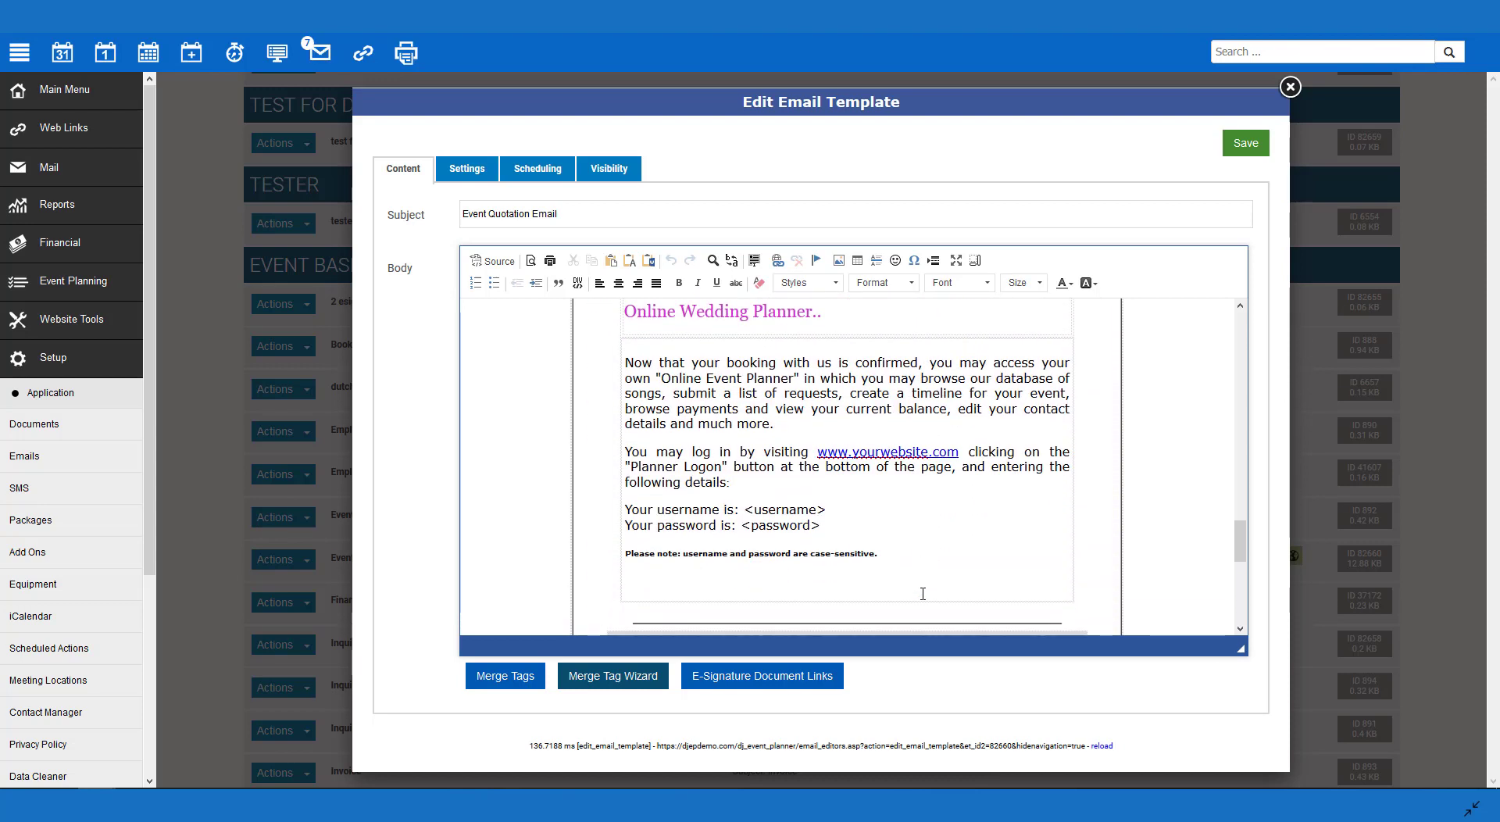
pyautogui.scroll(-5, 922, 593)
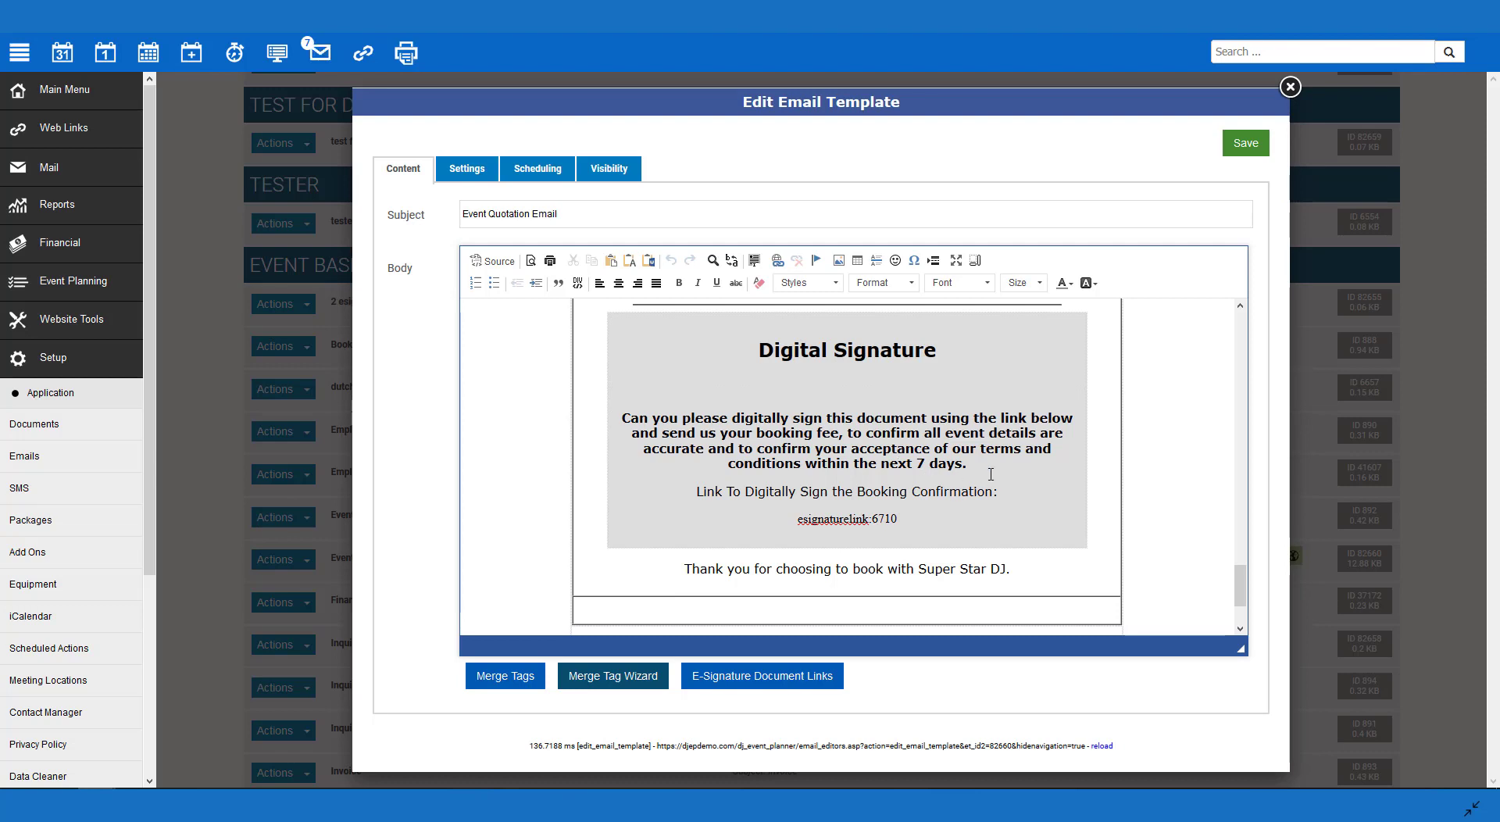
pyautogui.moveTo(901, 519); pyautogui.dragTo(799, 524)
pyautogui.press('Delete')
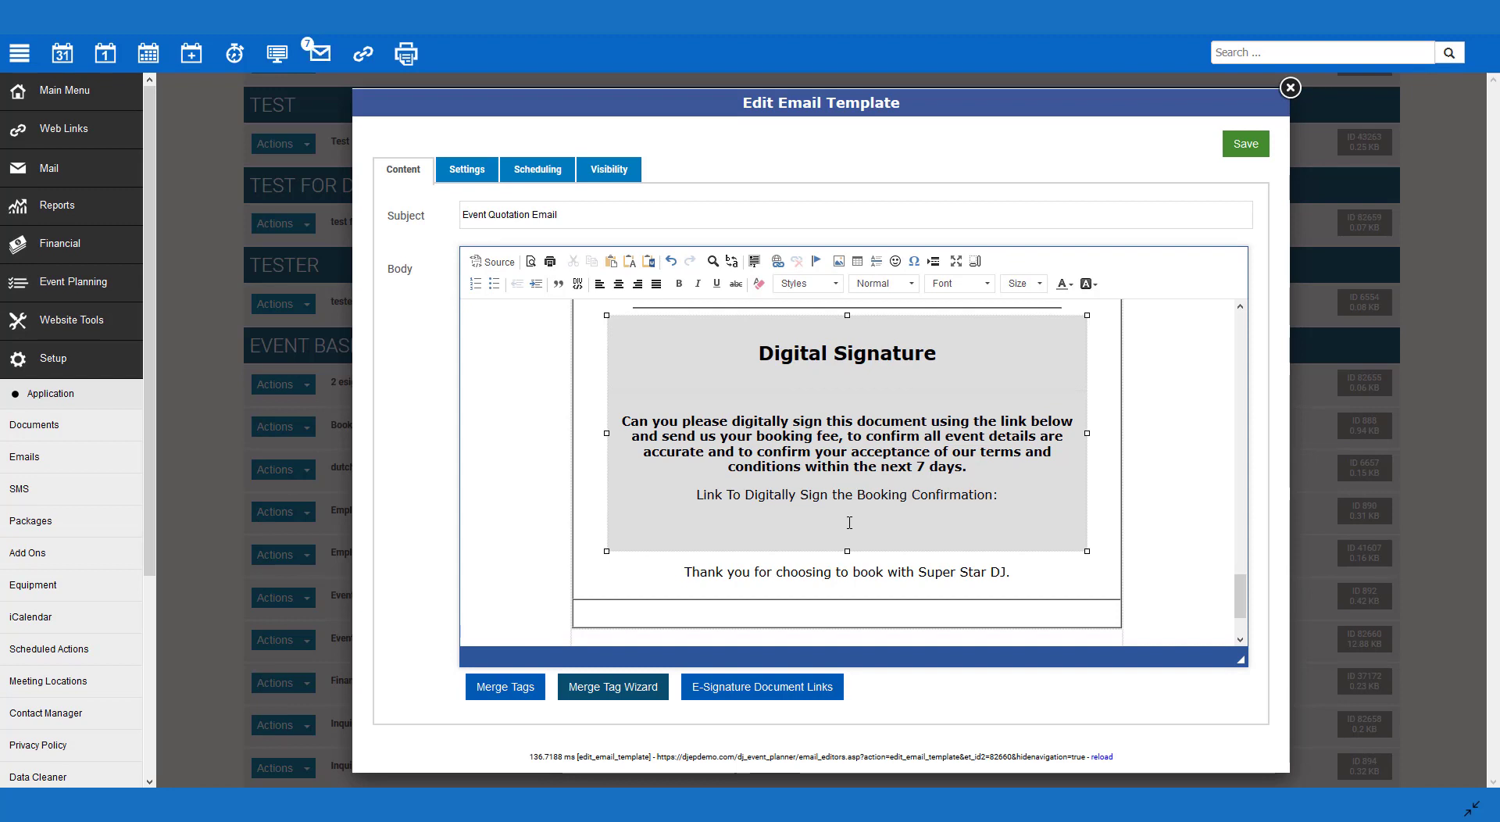
# - Insert the Demo Contract e-signature document link below "Link To Digitally Sign the Booking Confirmation:" and save the email template
pyautogui.click(780, 692)
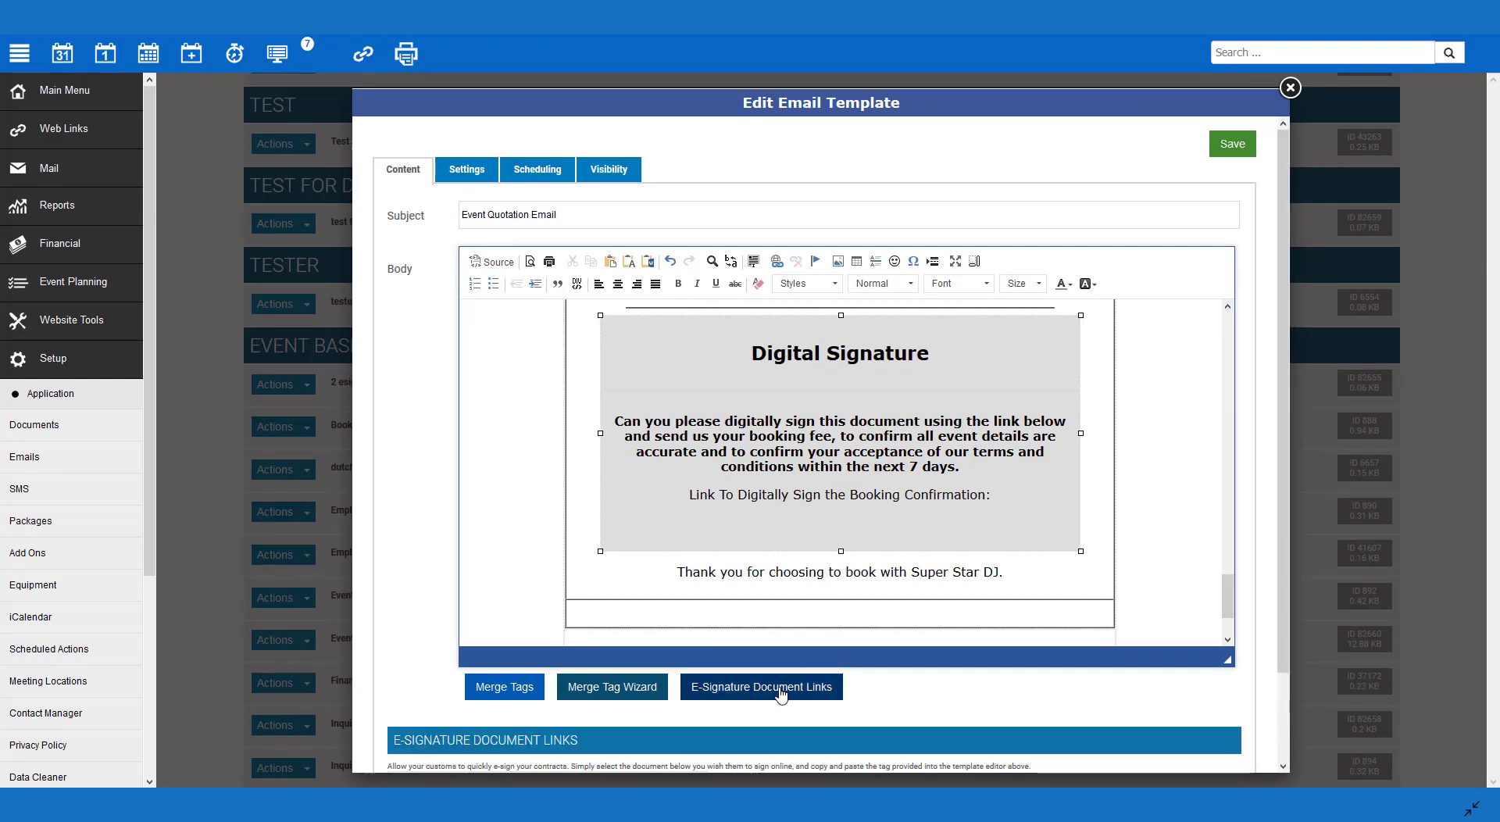
pyautogui.scroll(-1, 781, 692)
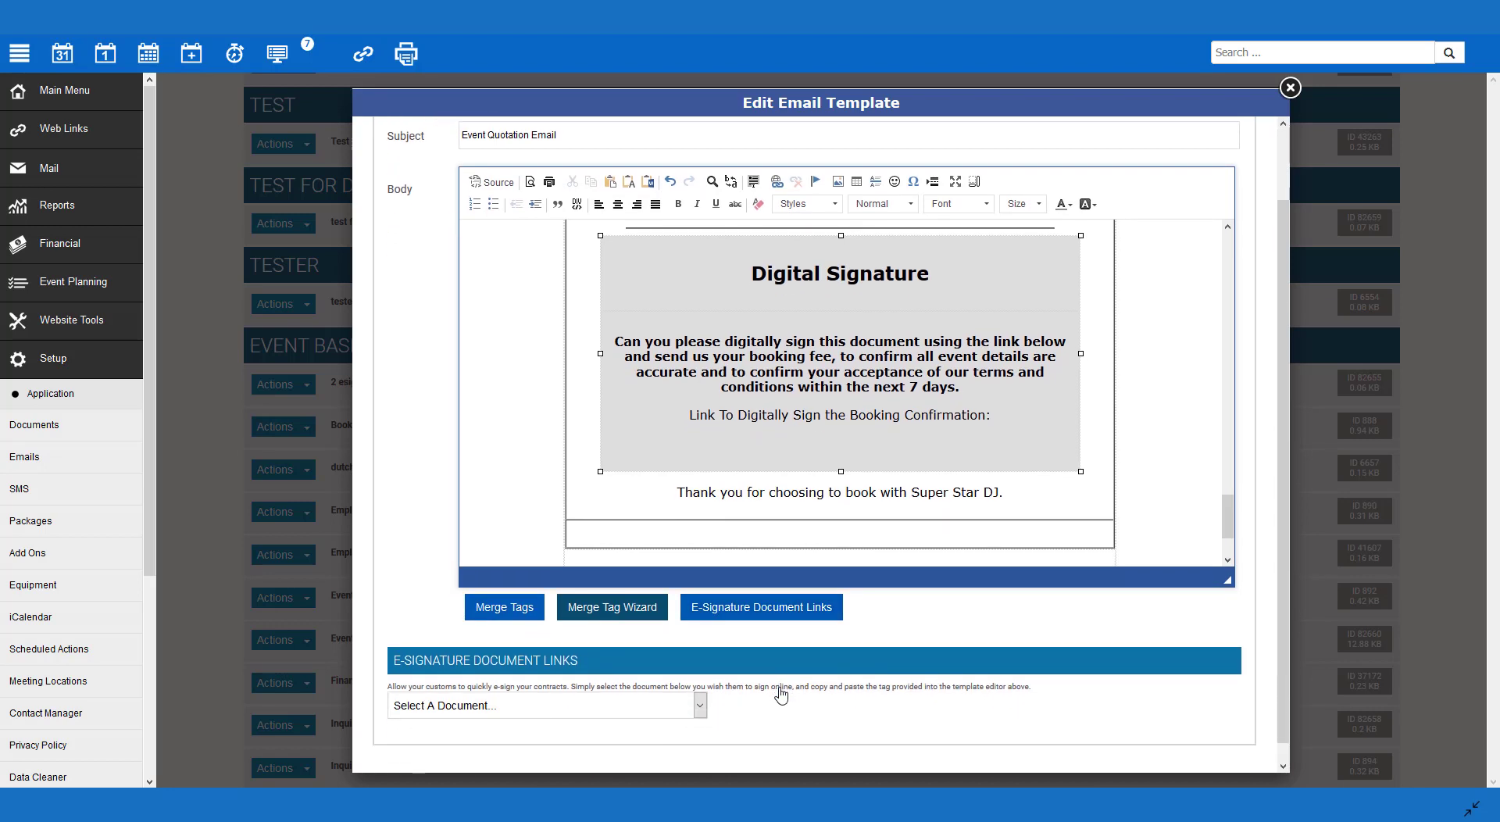
pyautogui.click(699, 706)
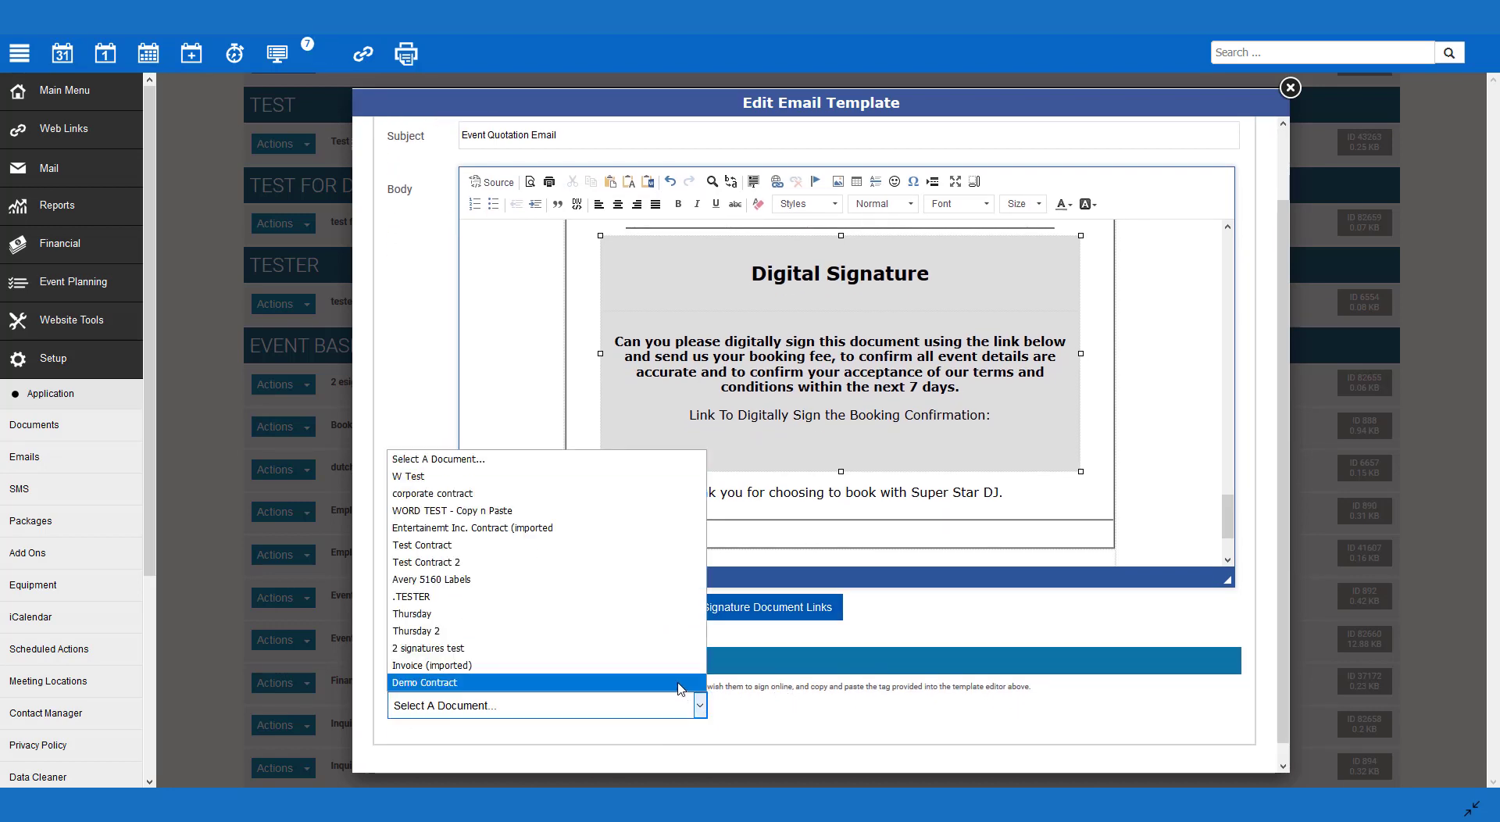
pyautogui.click(678, 683)
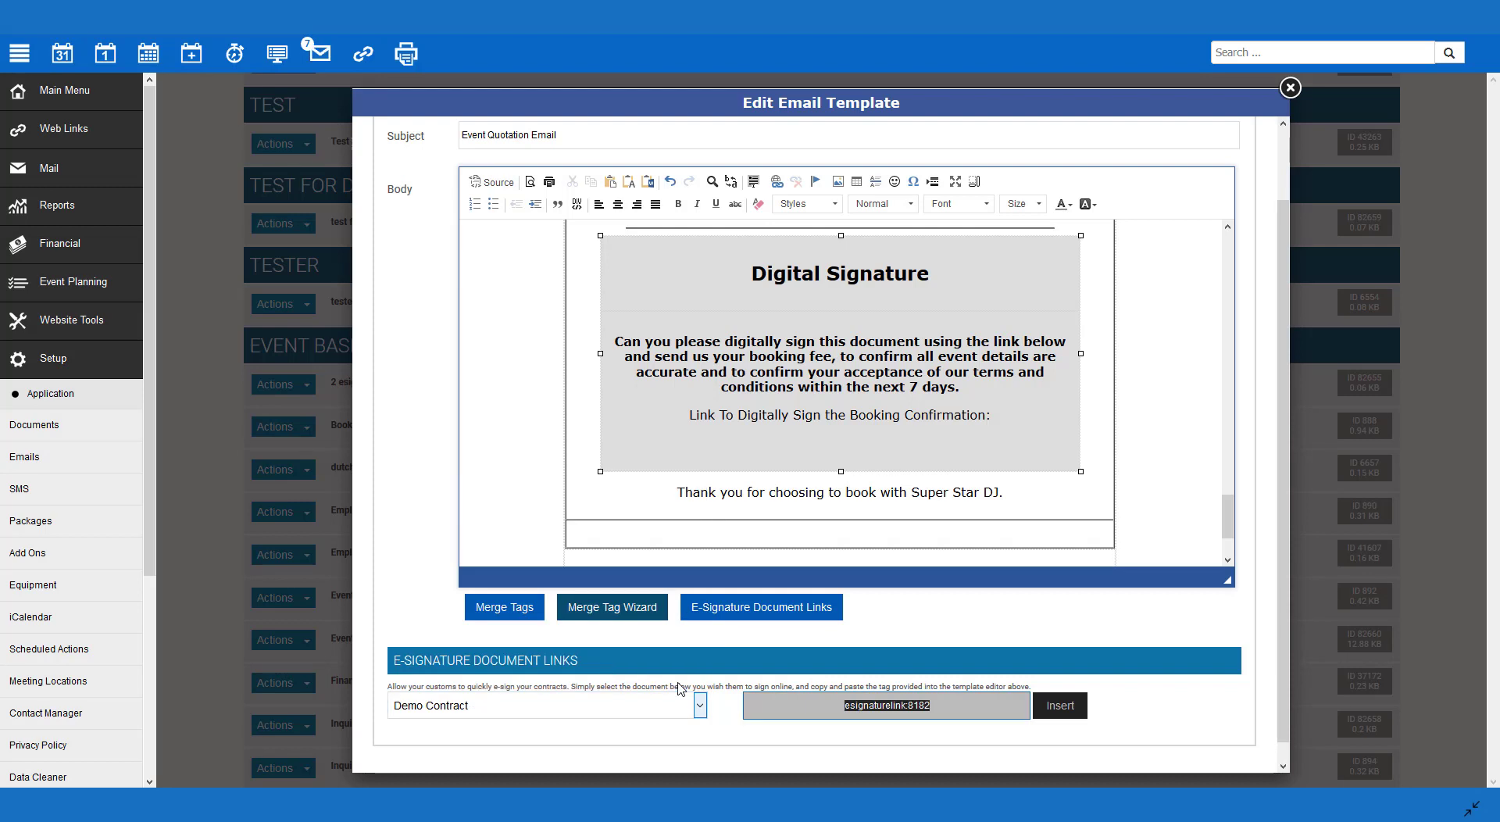
pyautogui.click(1057, 714)
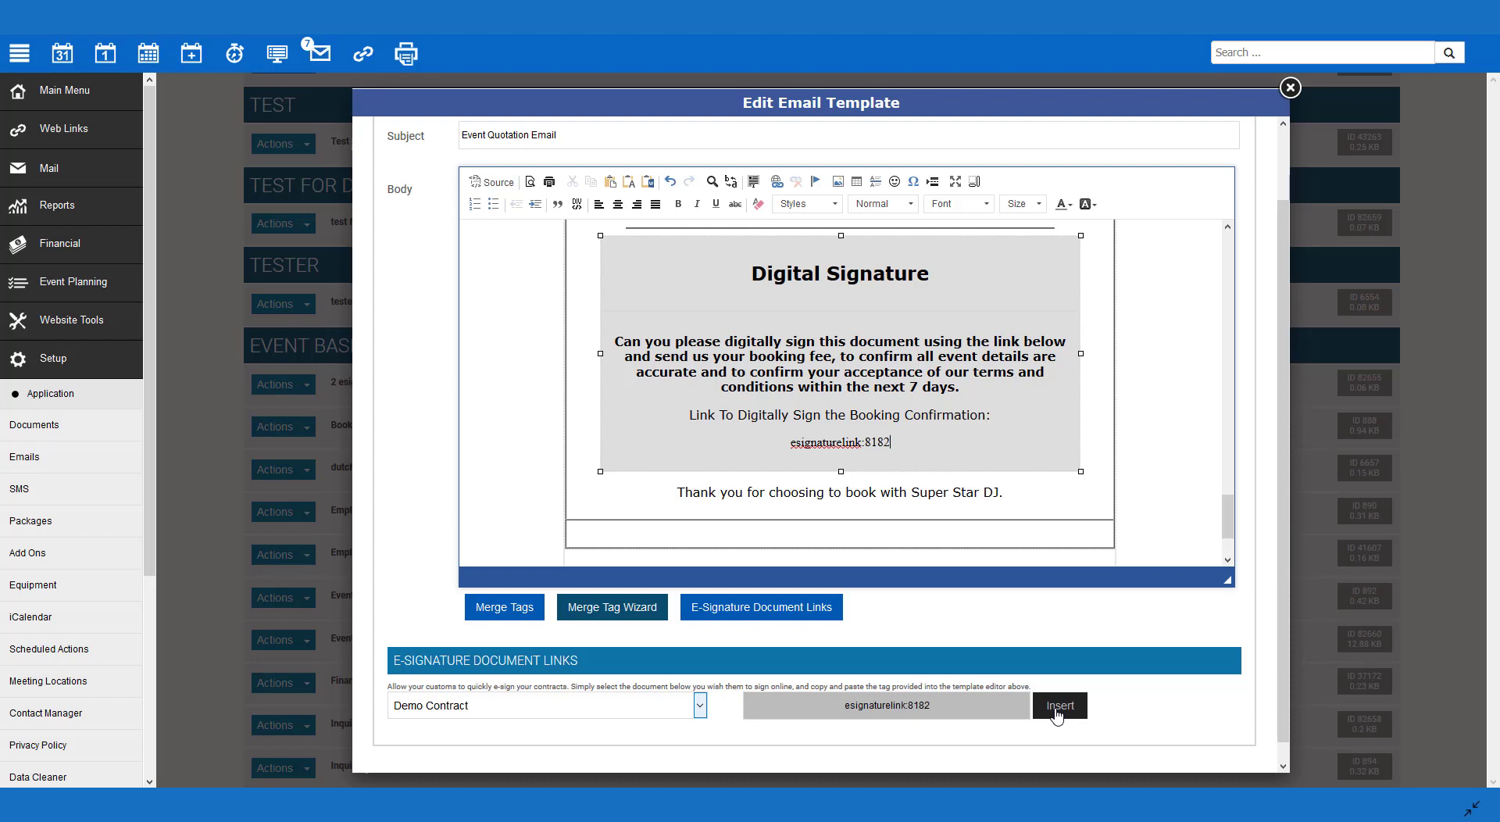
pyautogui.scroll(1, 1061, 715)
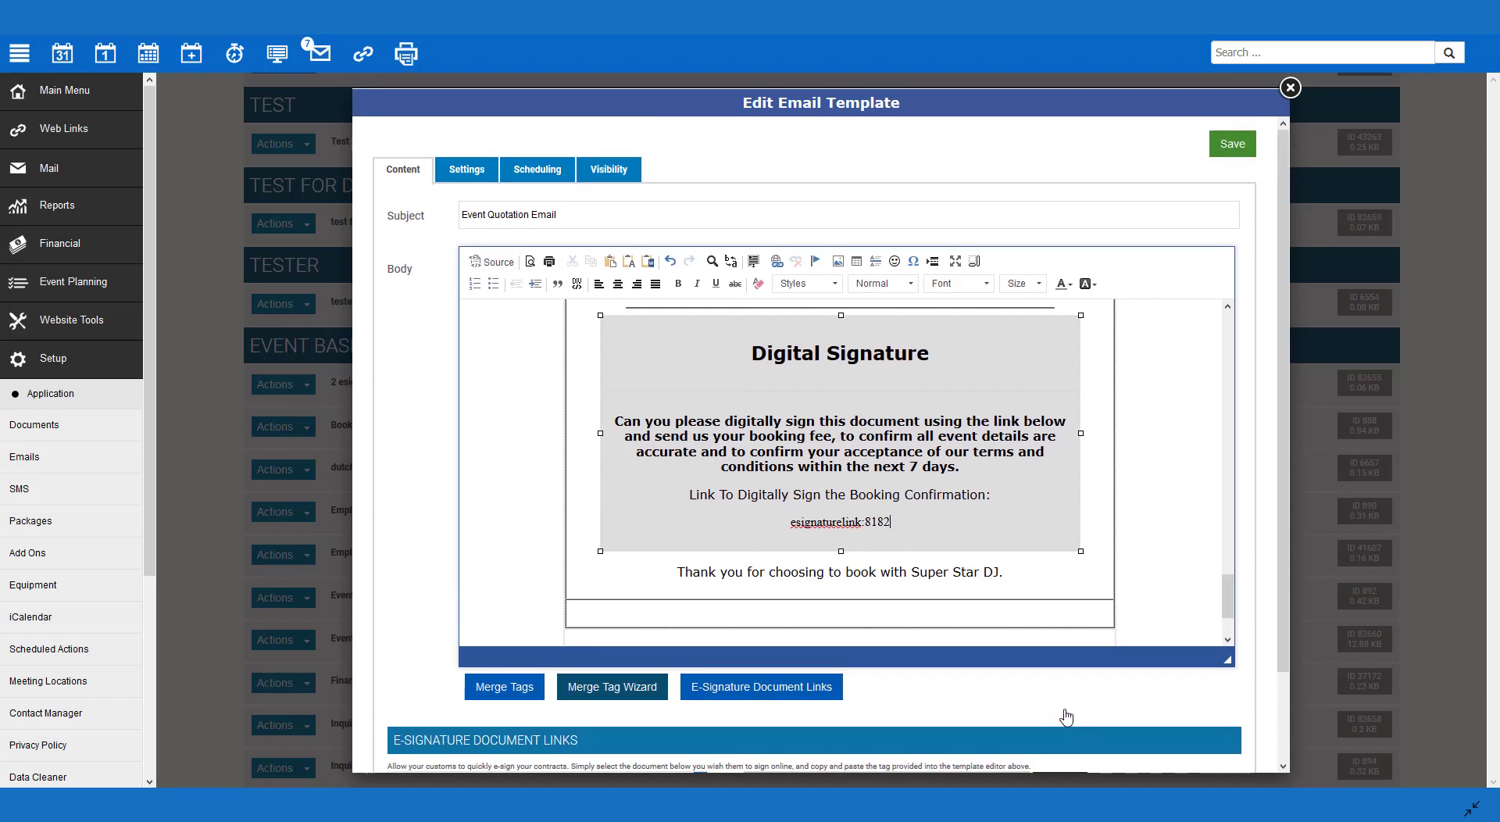
pyautogui.click(1238, 149)
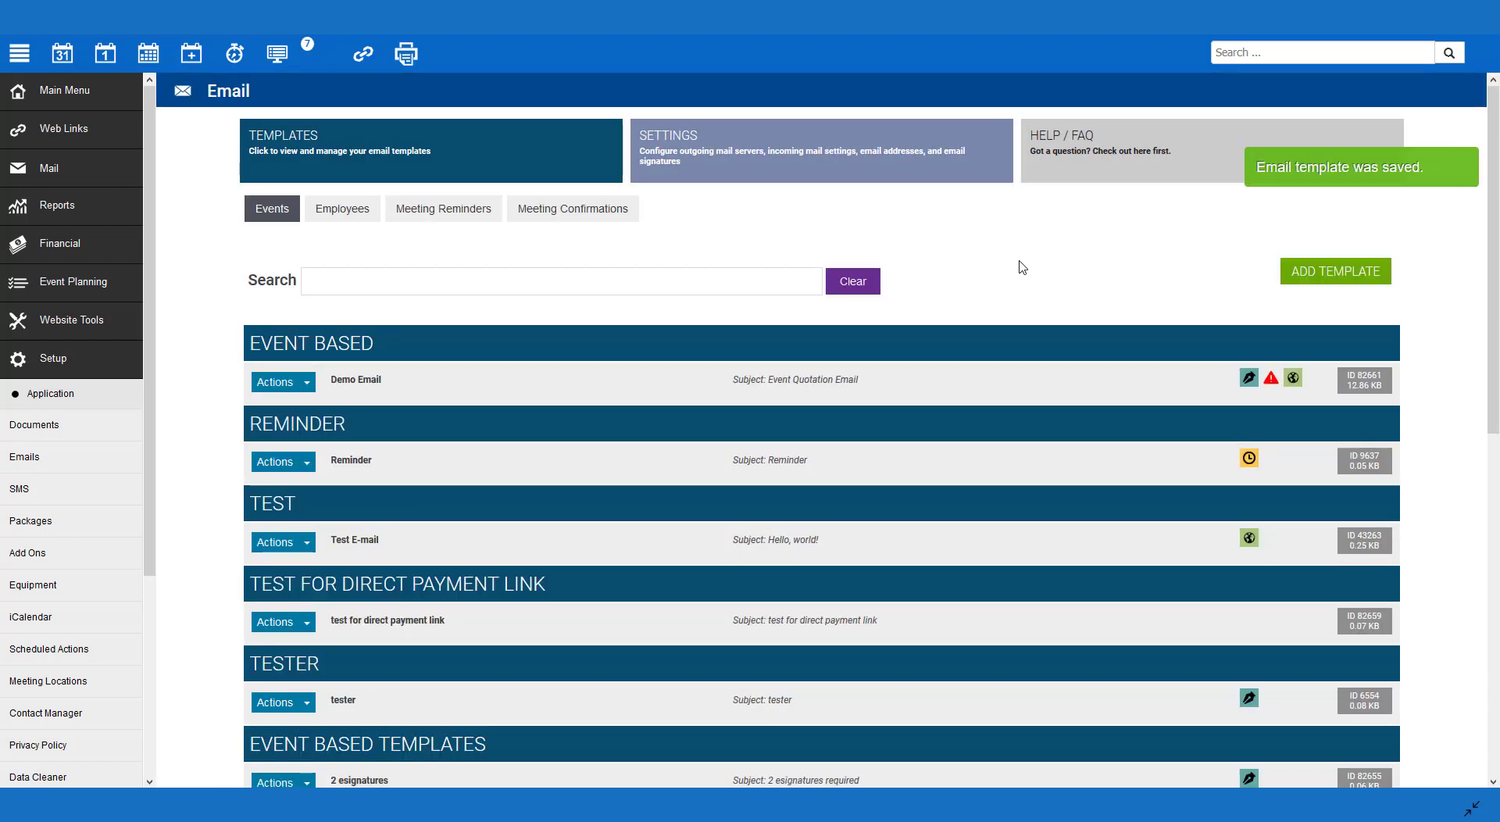
# - Open the booked School Dance event dated 5/14/2019 from the events list
pyautogui.click(66, 99)
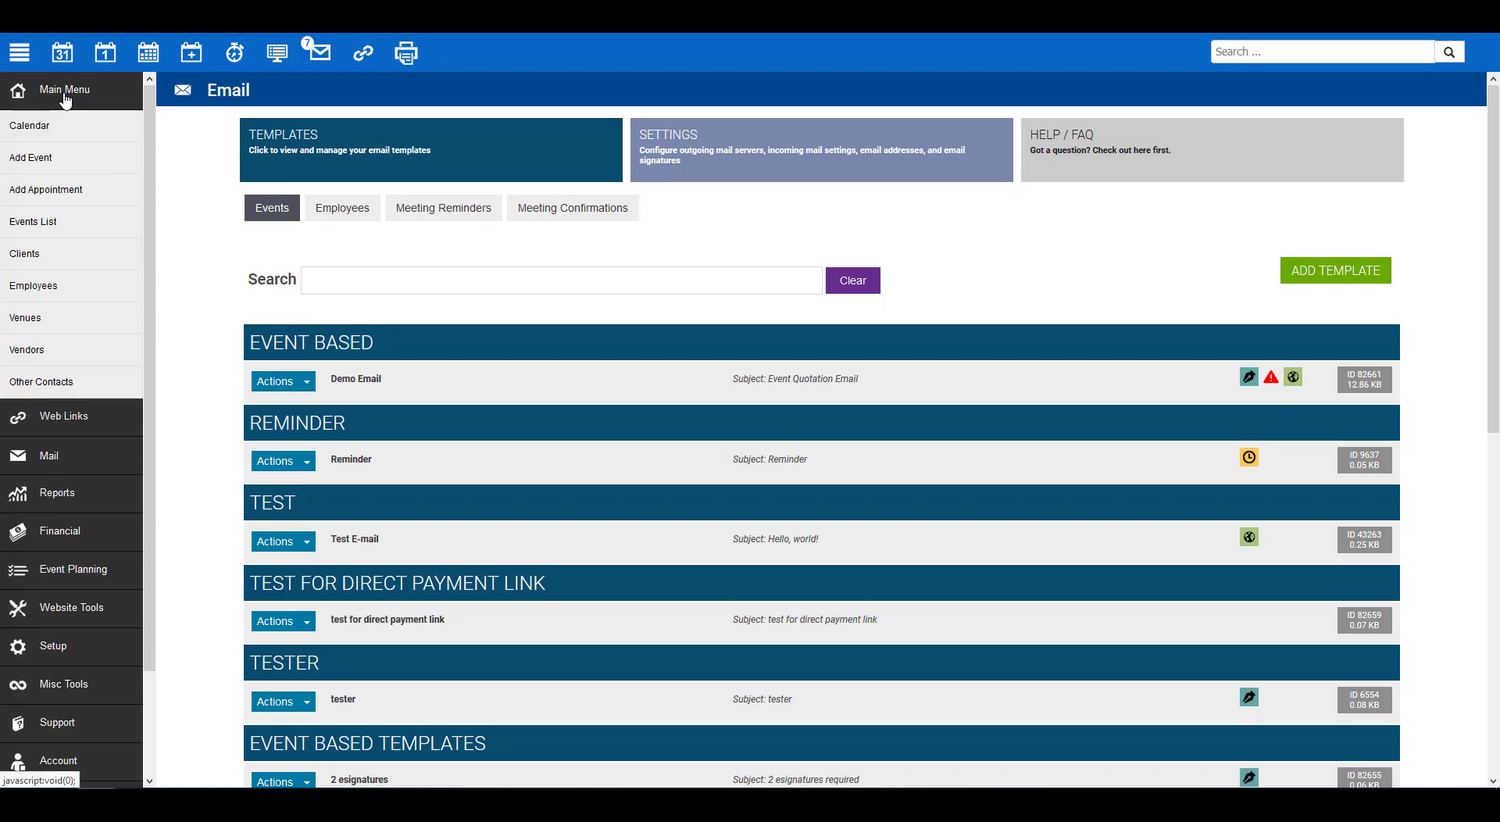
pyautogui.click(43, 225)
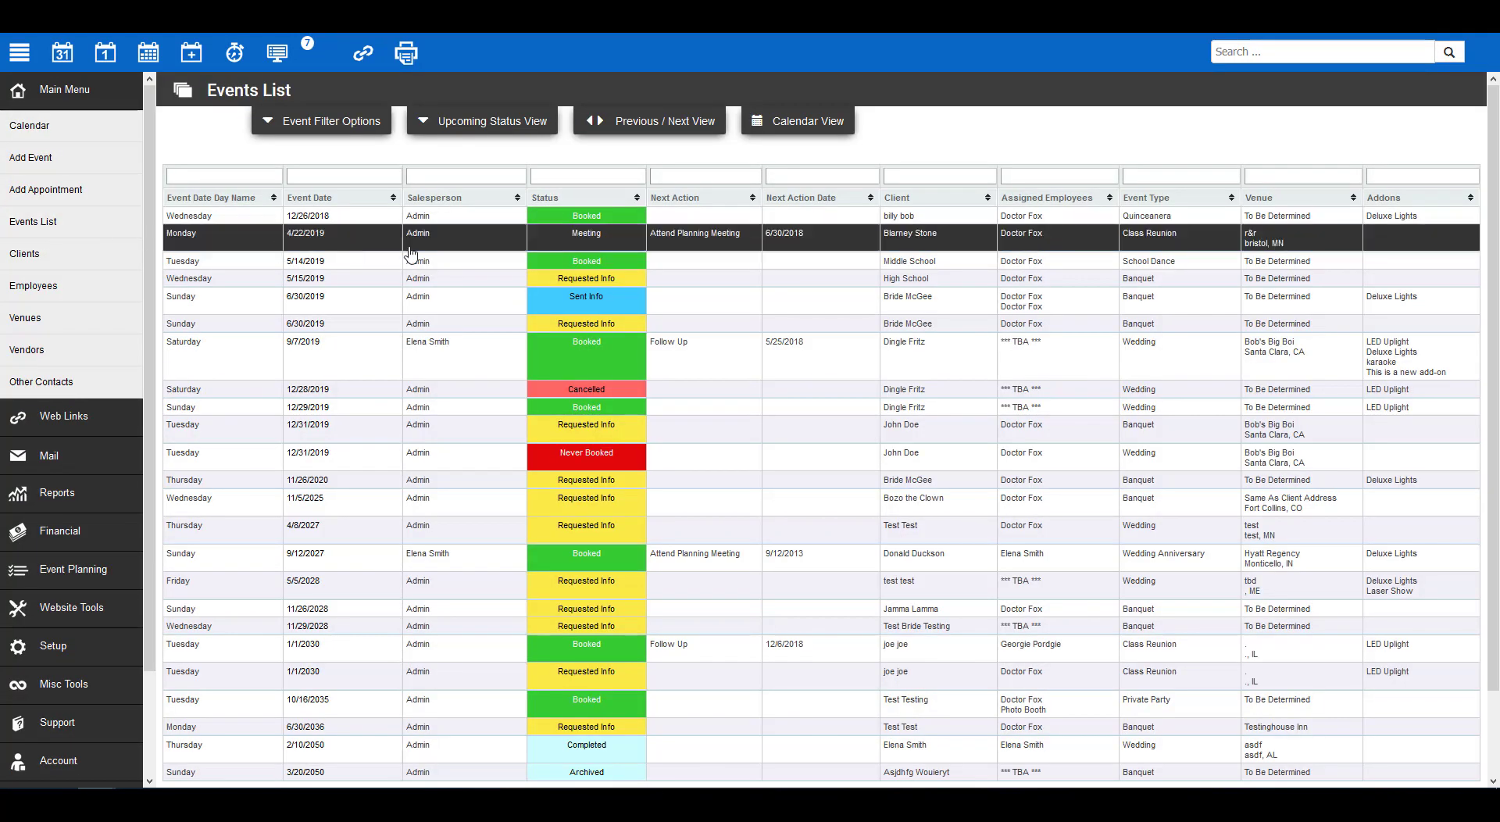
pyautogui.click(543, 264)
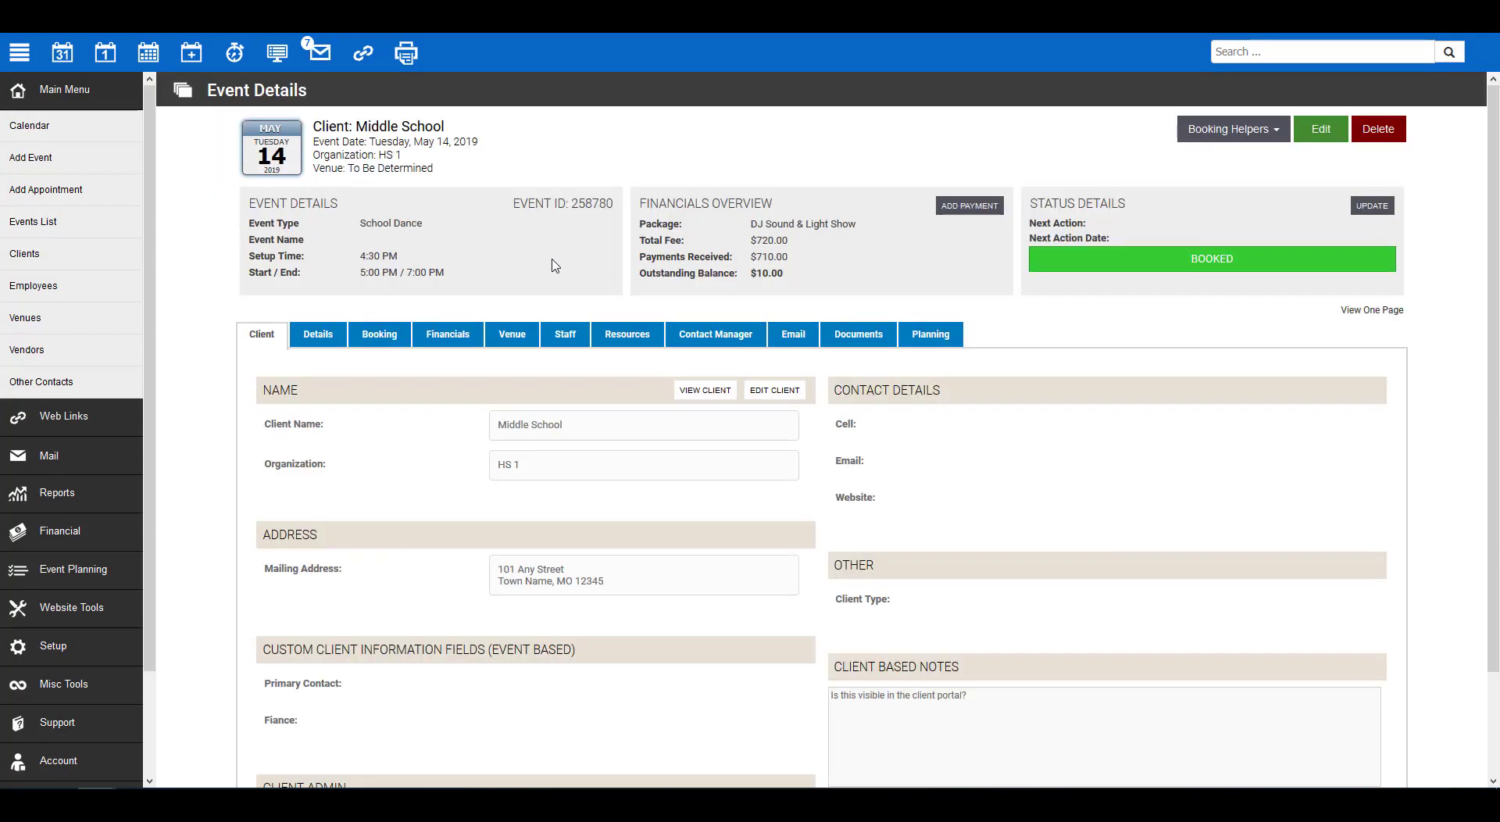
# - Compose an email for the event from the Event Quotation Email template and review its message body
pyautogui.click(793, 338)
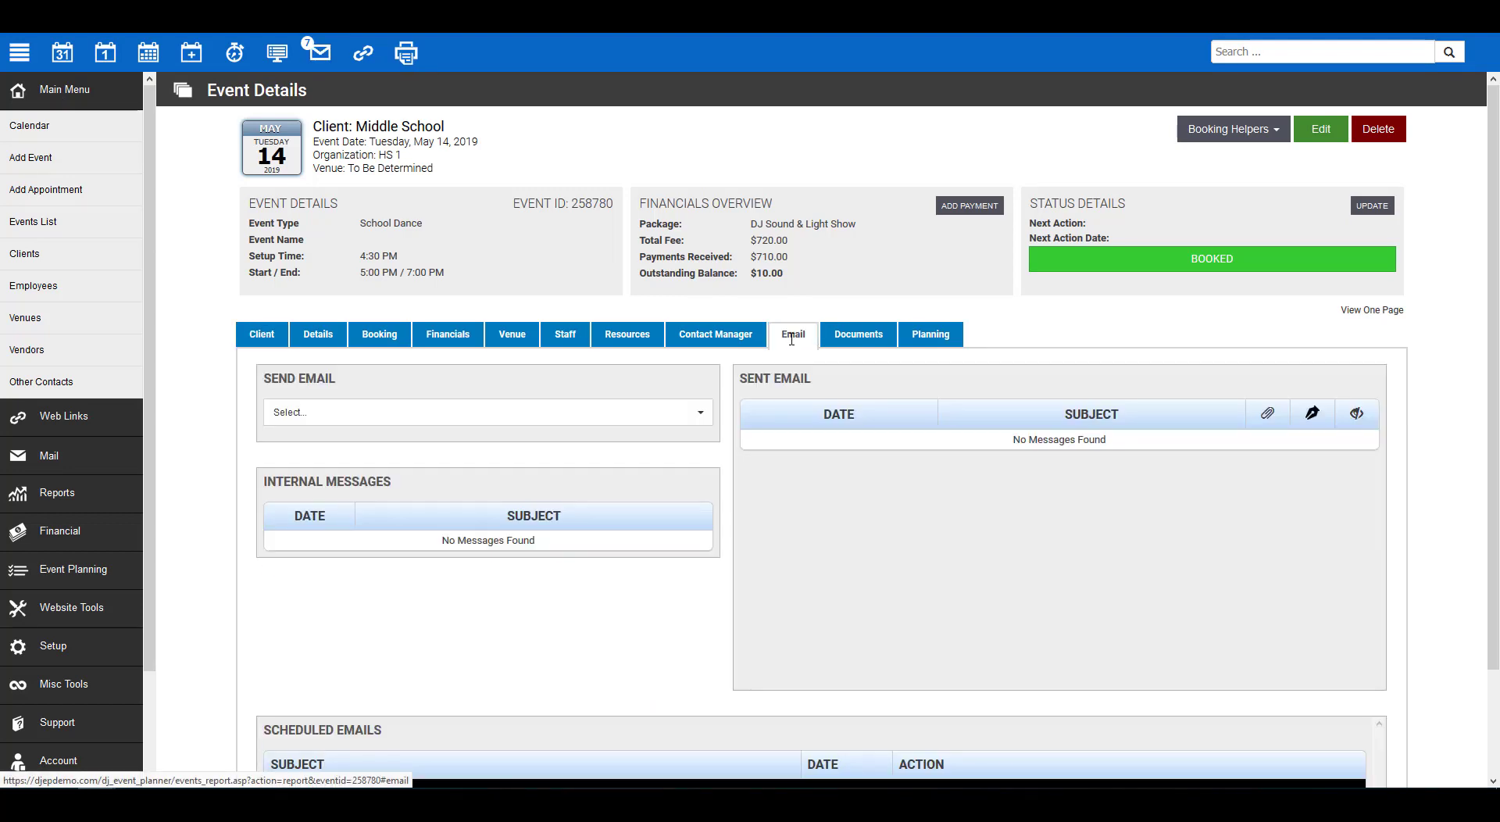
pyautogui.click(699, 413)
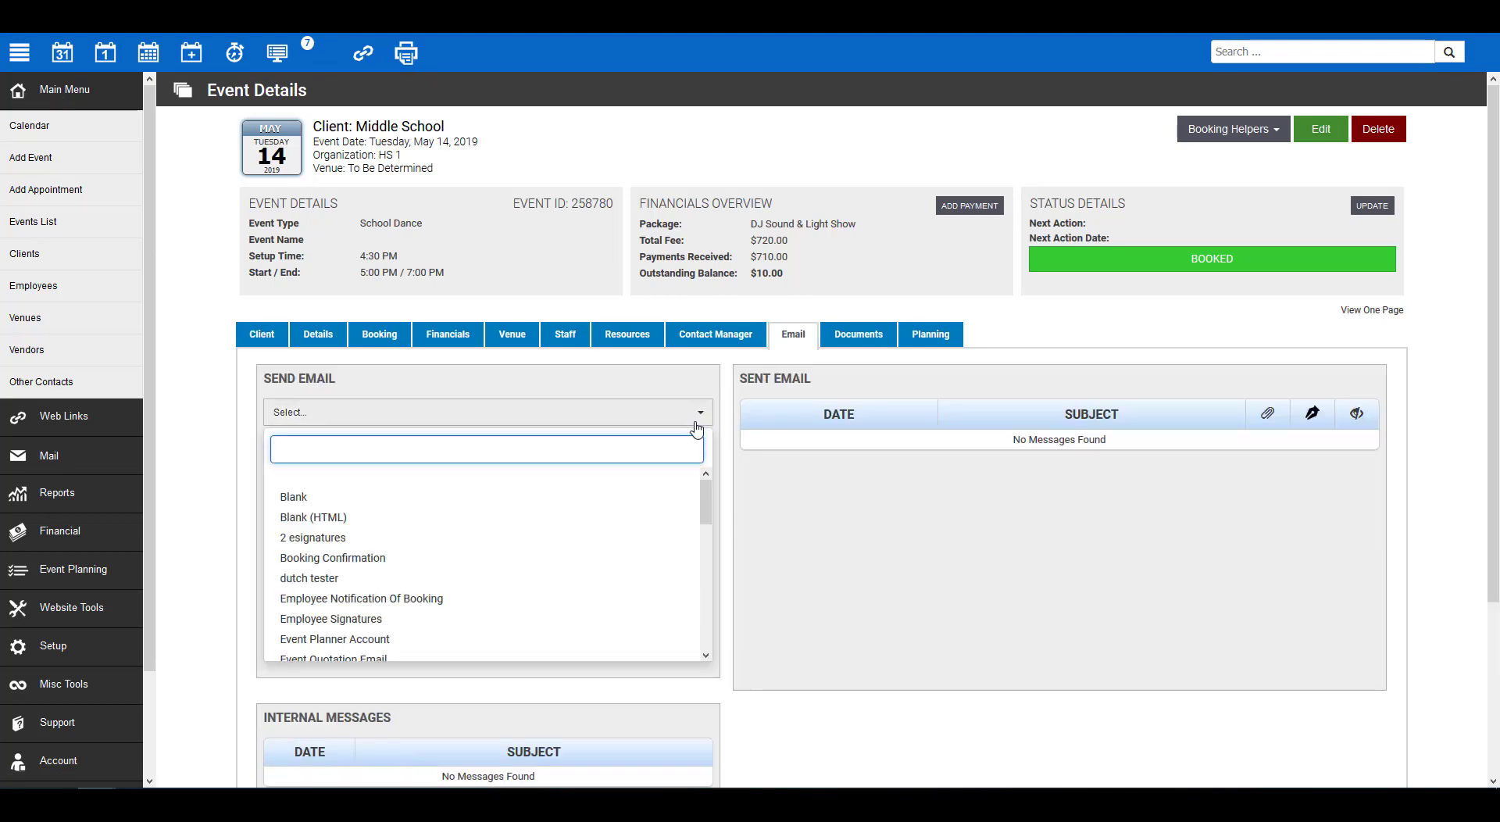
pyautogui.scroll(-2, 657, 503)
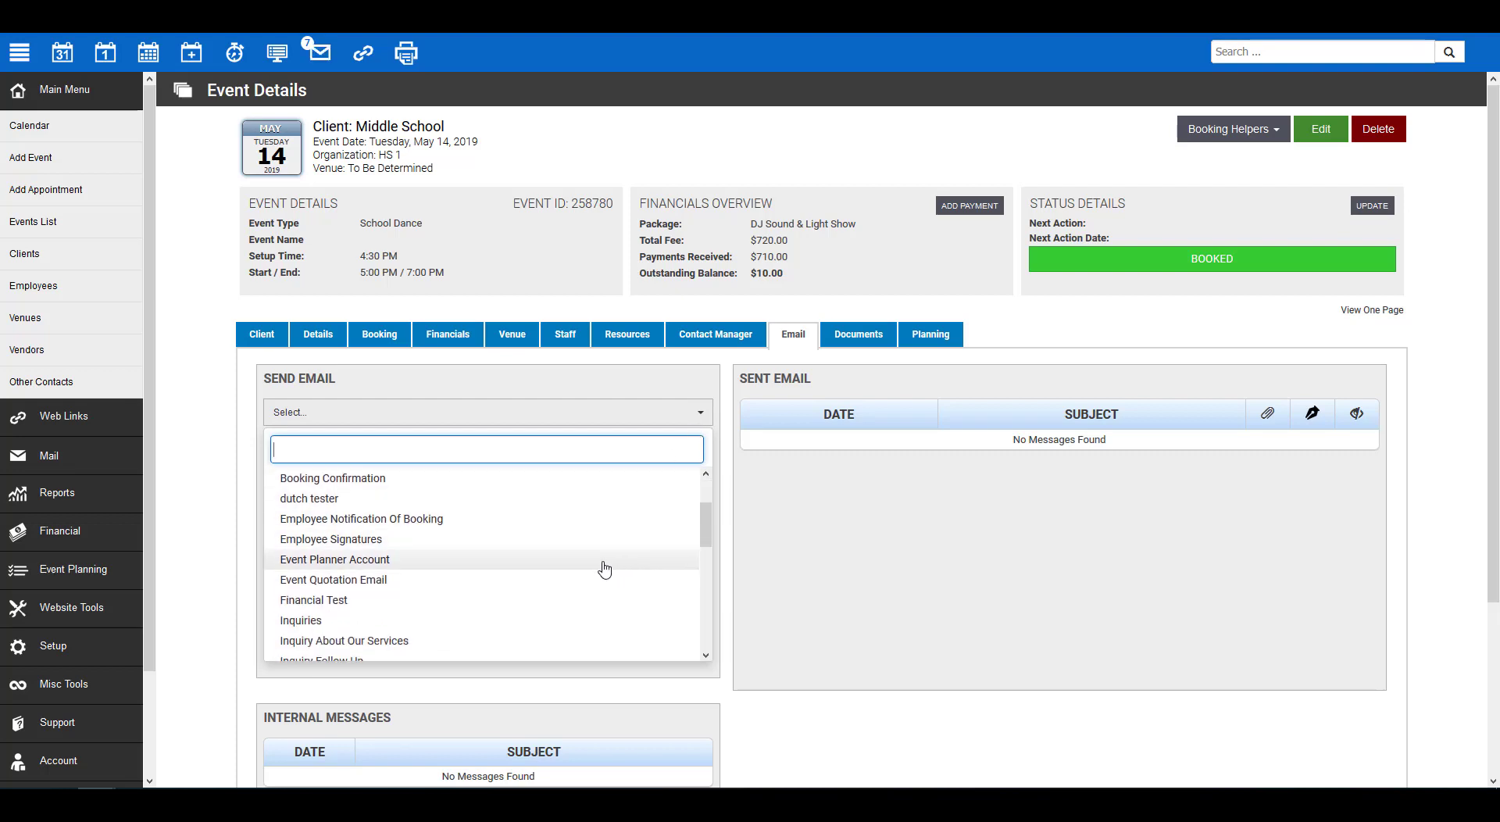
pyautogui.click(572, 586)
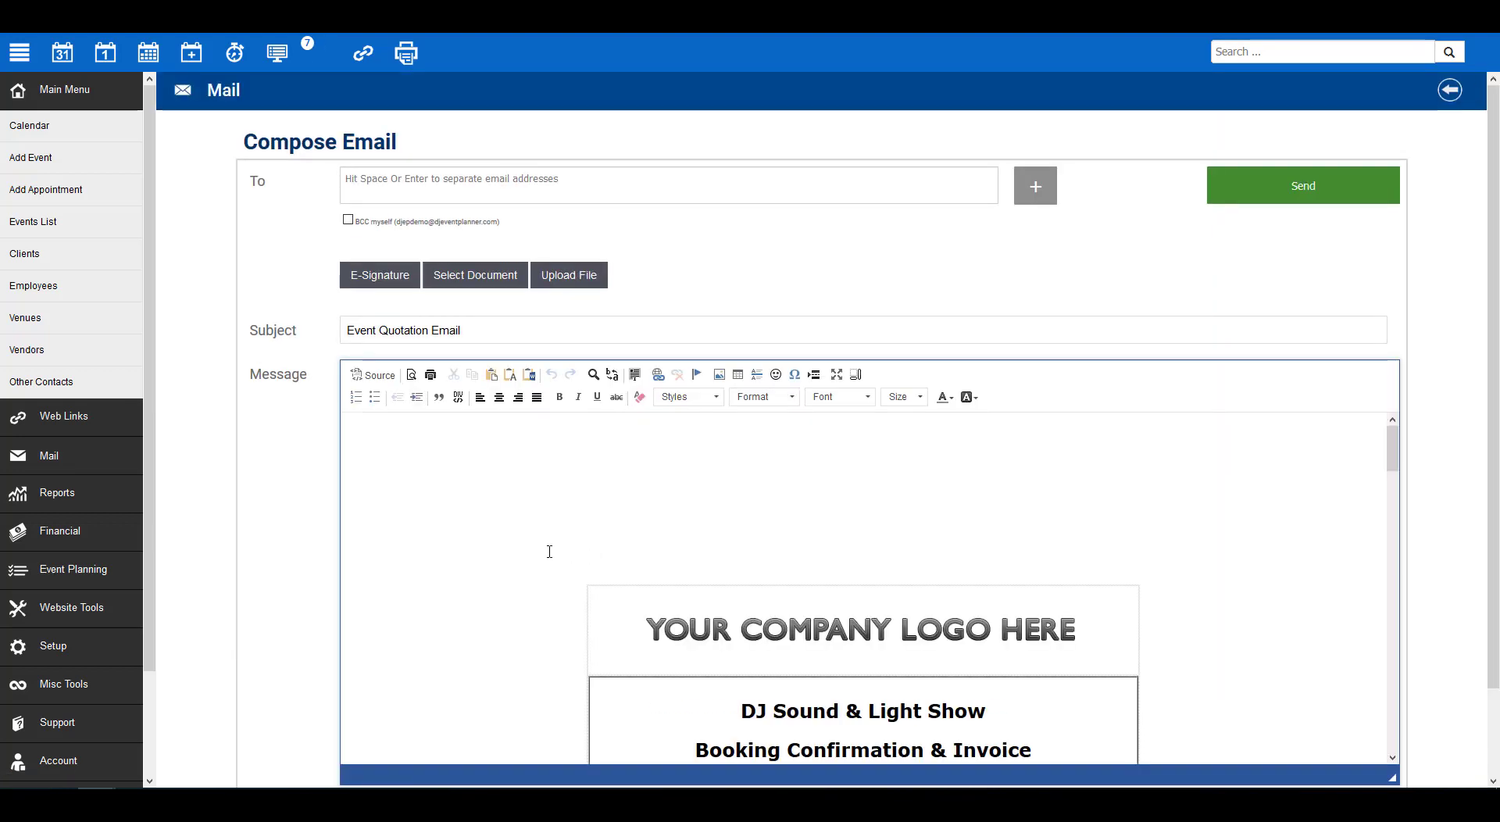
pyautogui.scroll(-3, 500, 543)
pyautogui.scroll(-2, 492, 543)
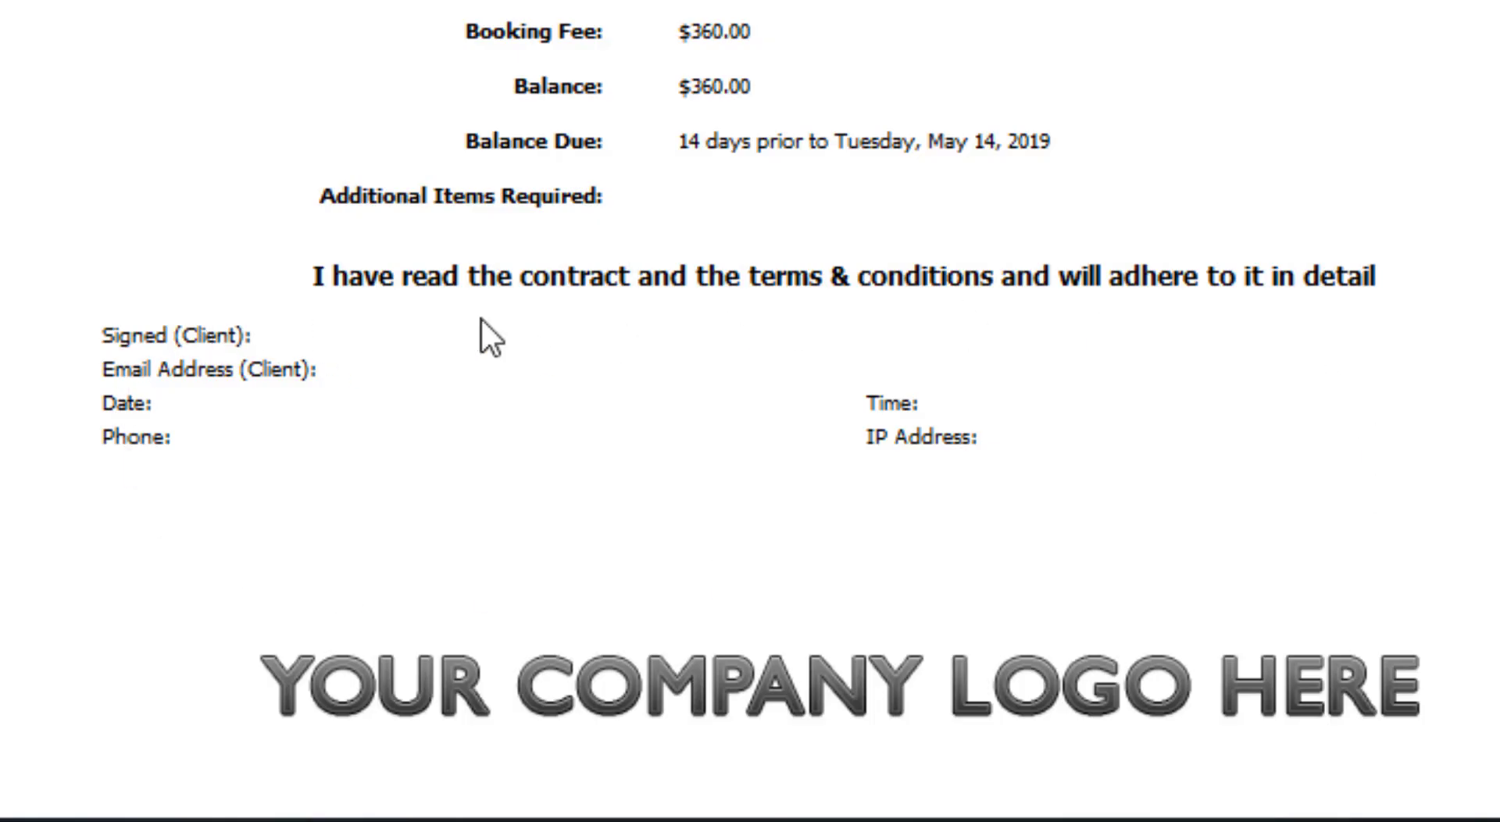
# - In the electronic signing form at the end of the contract, fill in the signer's first name, last name, email address and telephone number
pyautogui.scroll(-5, 830, 709)
pyautogui.scroll(-7, 830, 709)
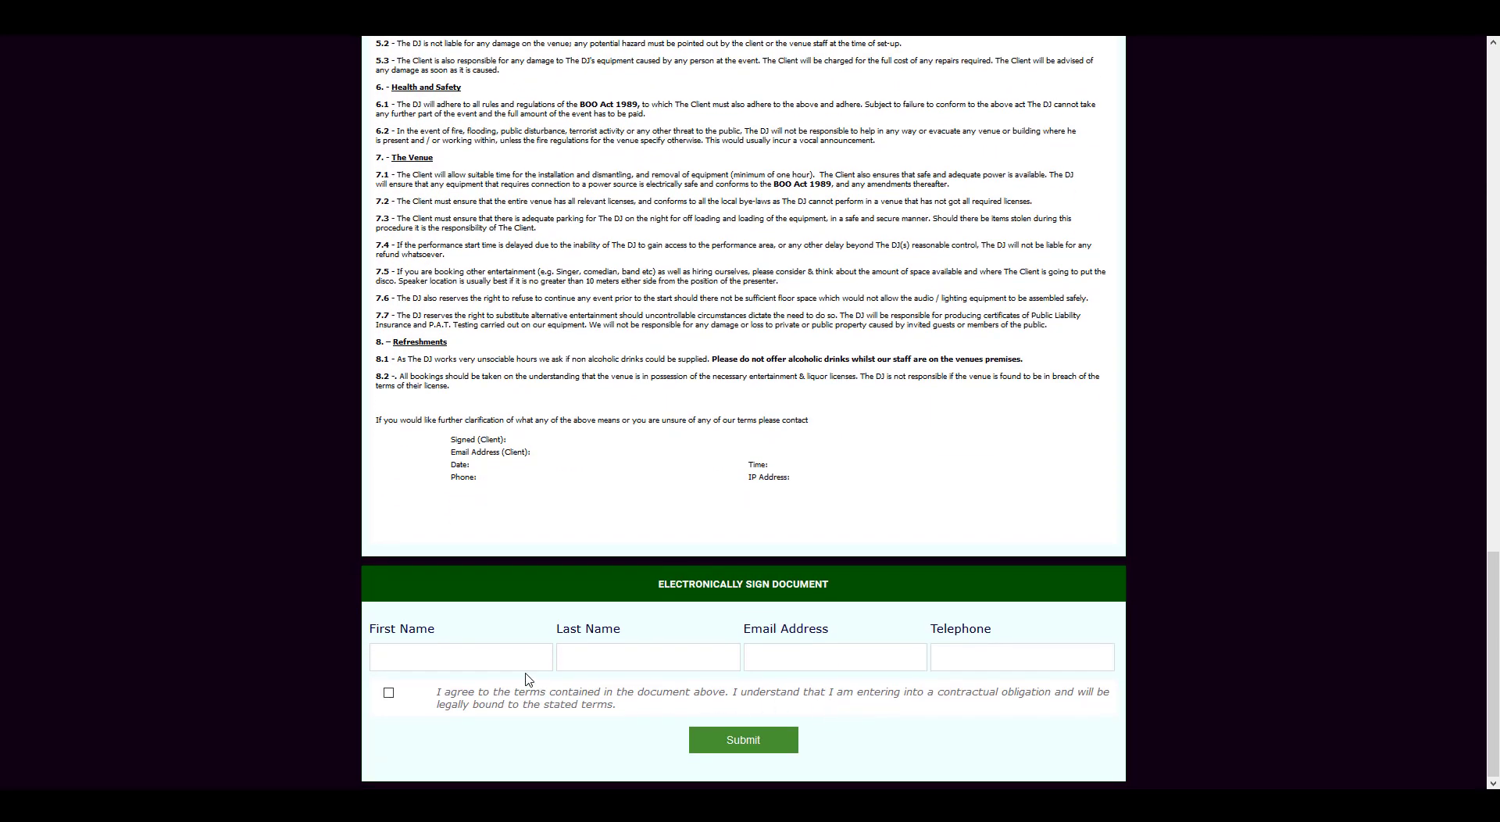
pyautogui.click(450, 660)
pyautogui.write('Test')
pyautogui.press('Tab')
pyautogui.write('Test')
pyautogui.press('Tab')
pyautogui.write('test@mailinator.com')
pyautogui.press('Tab')
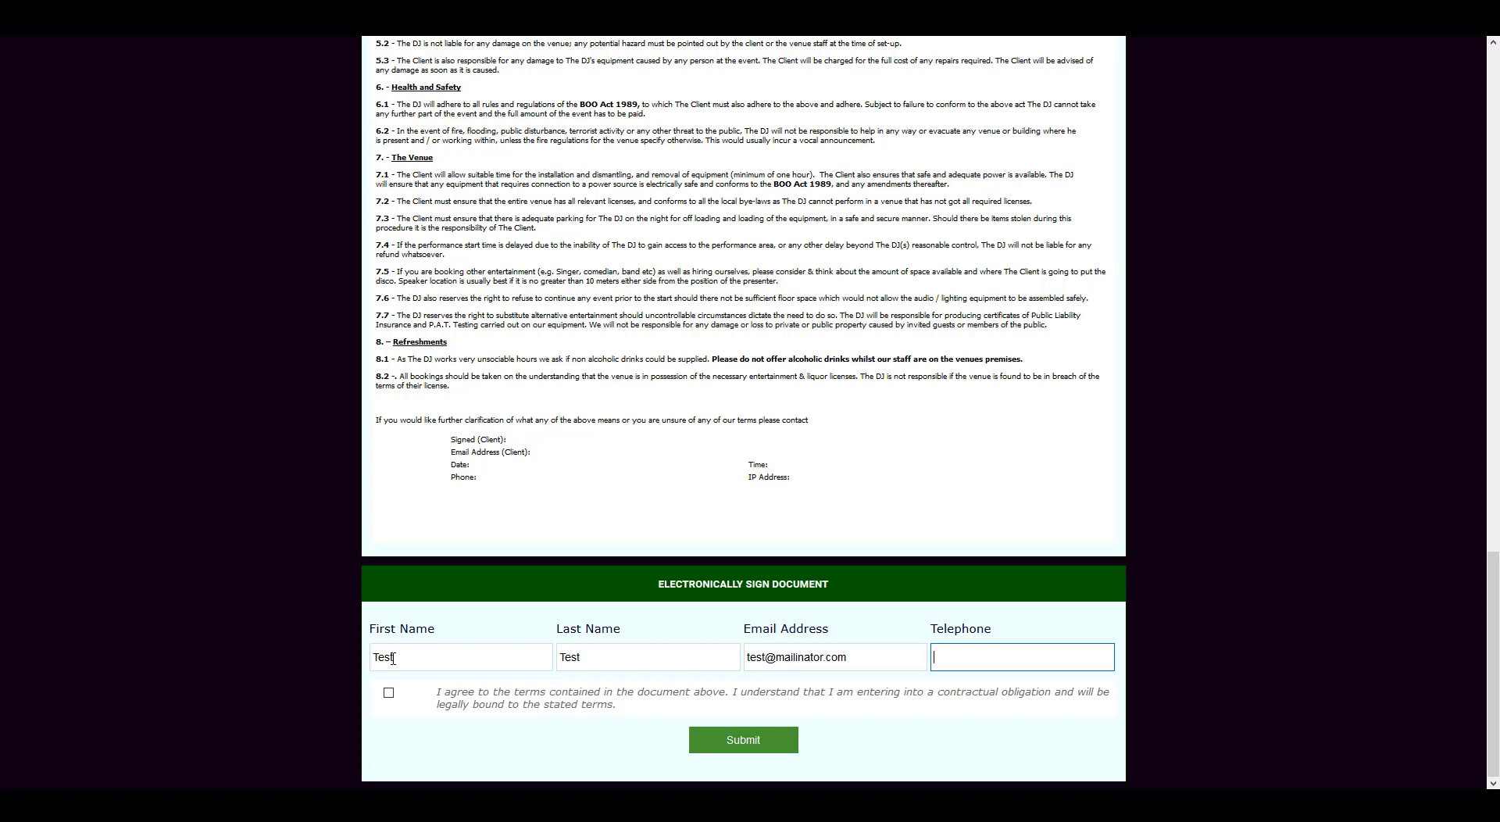
pyautogui.write('01234567')
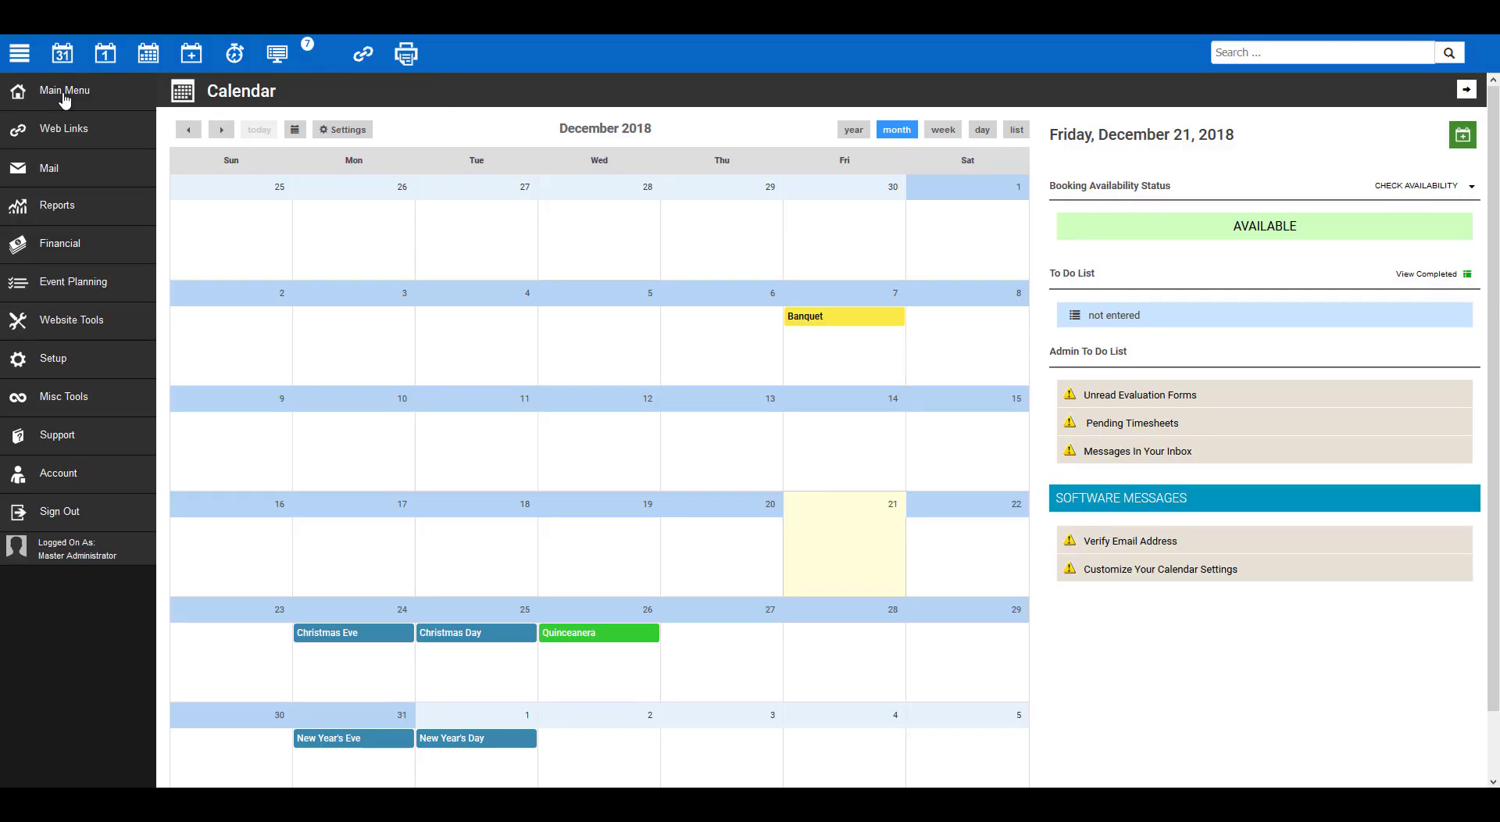
# - Reopen the 5/14/2019 School Dance event and view its saved e-signed Demo Contract down to the client signature fields
pyautogui.click(64, 93)
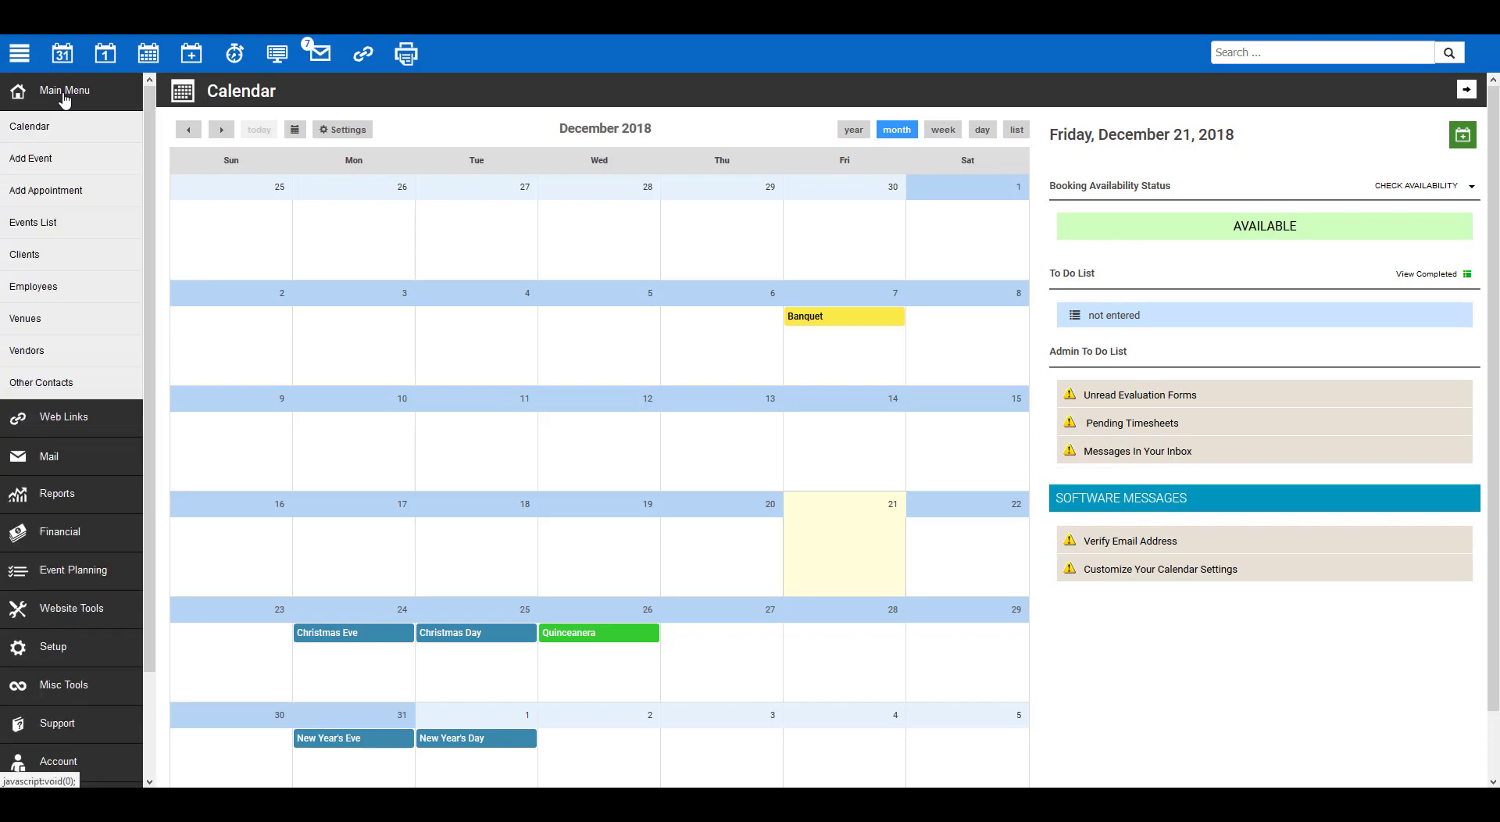
pyautogui.click(36, 225)
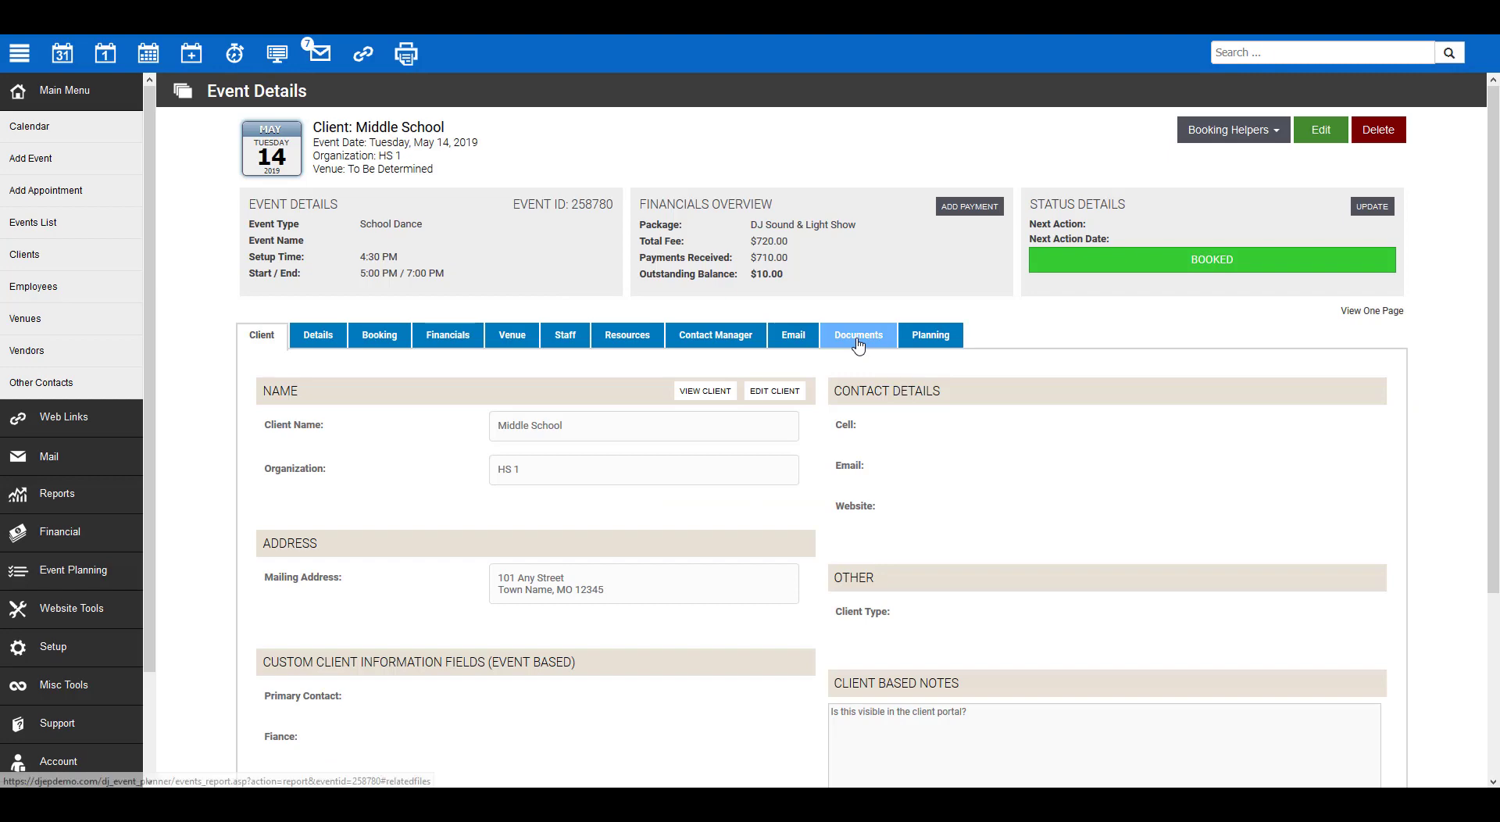
pyautogui.click(858, 335)
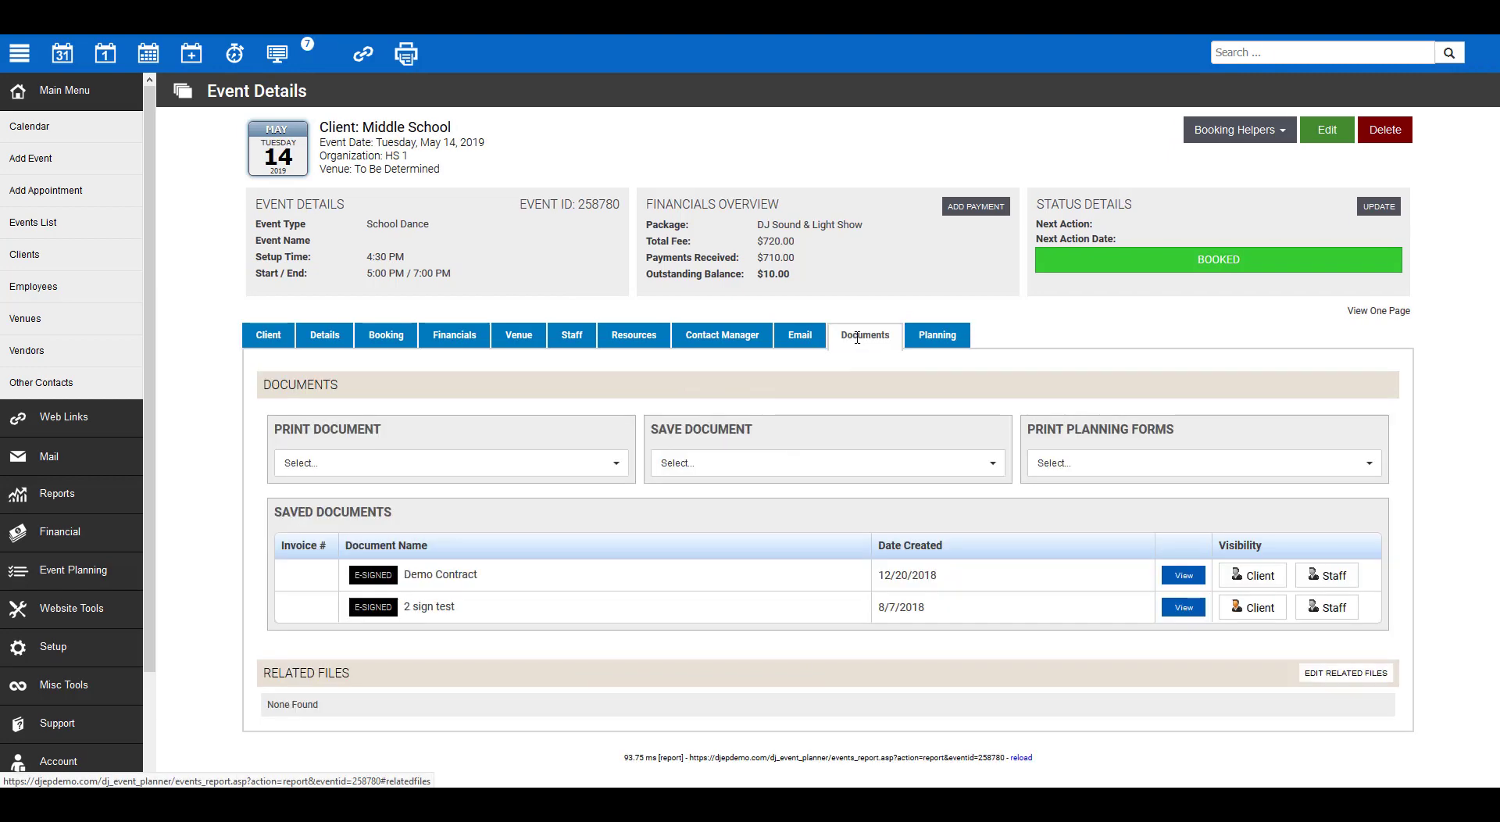
pyautogui.click(1183, 575)
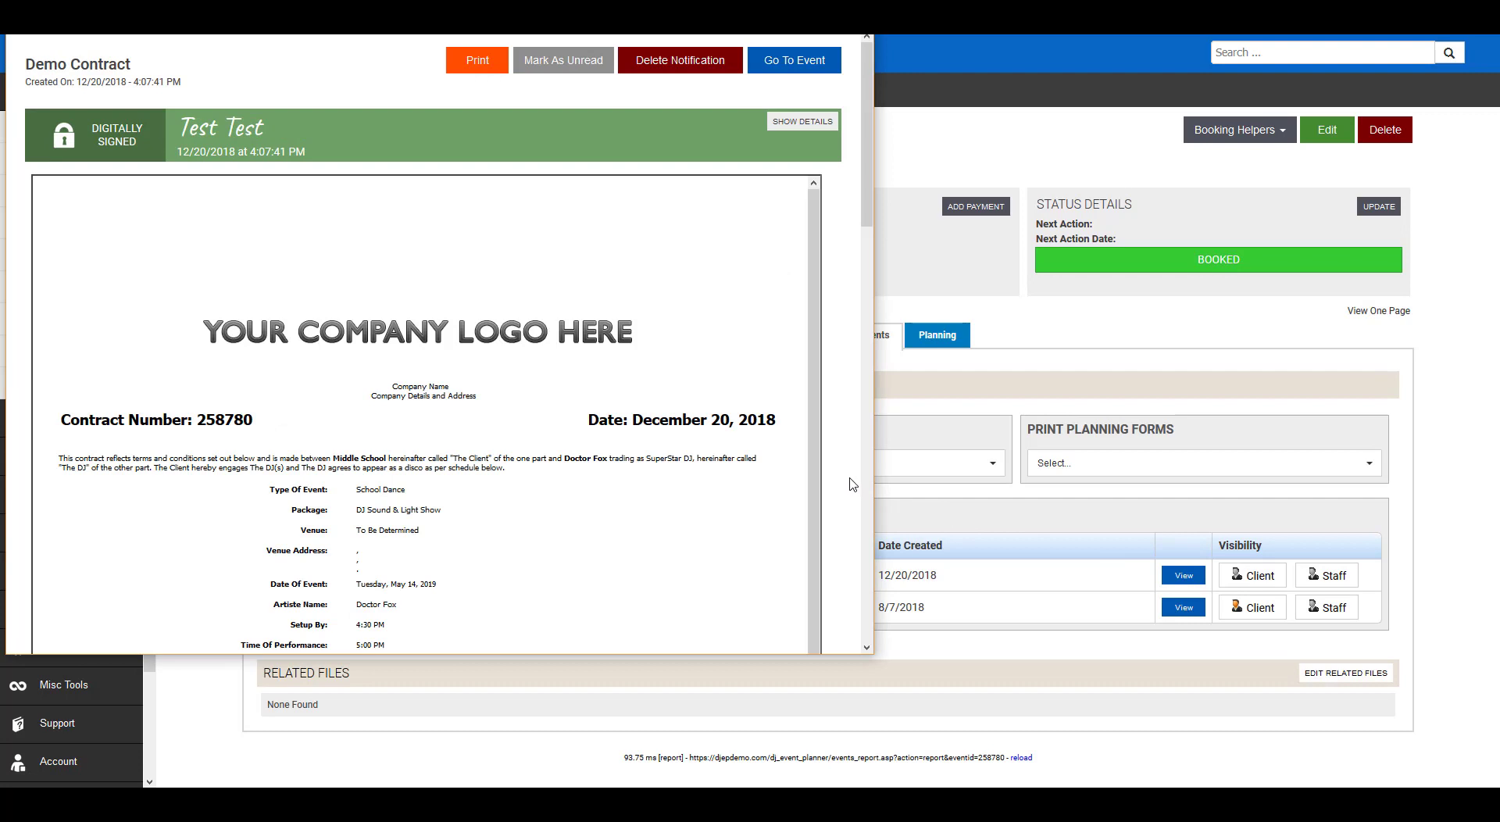
pyautogui.scroll(-15, 852, 485)
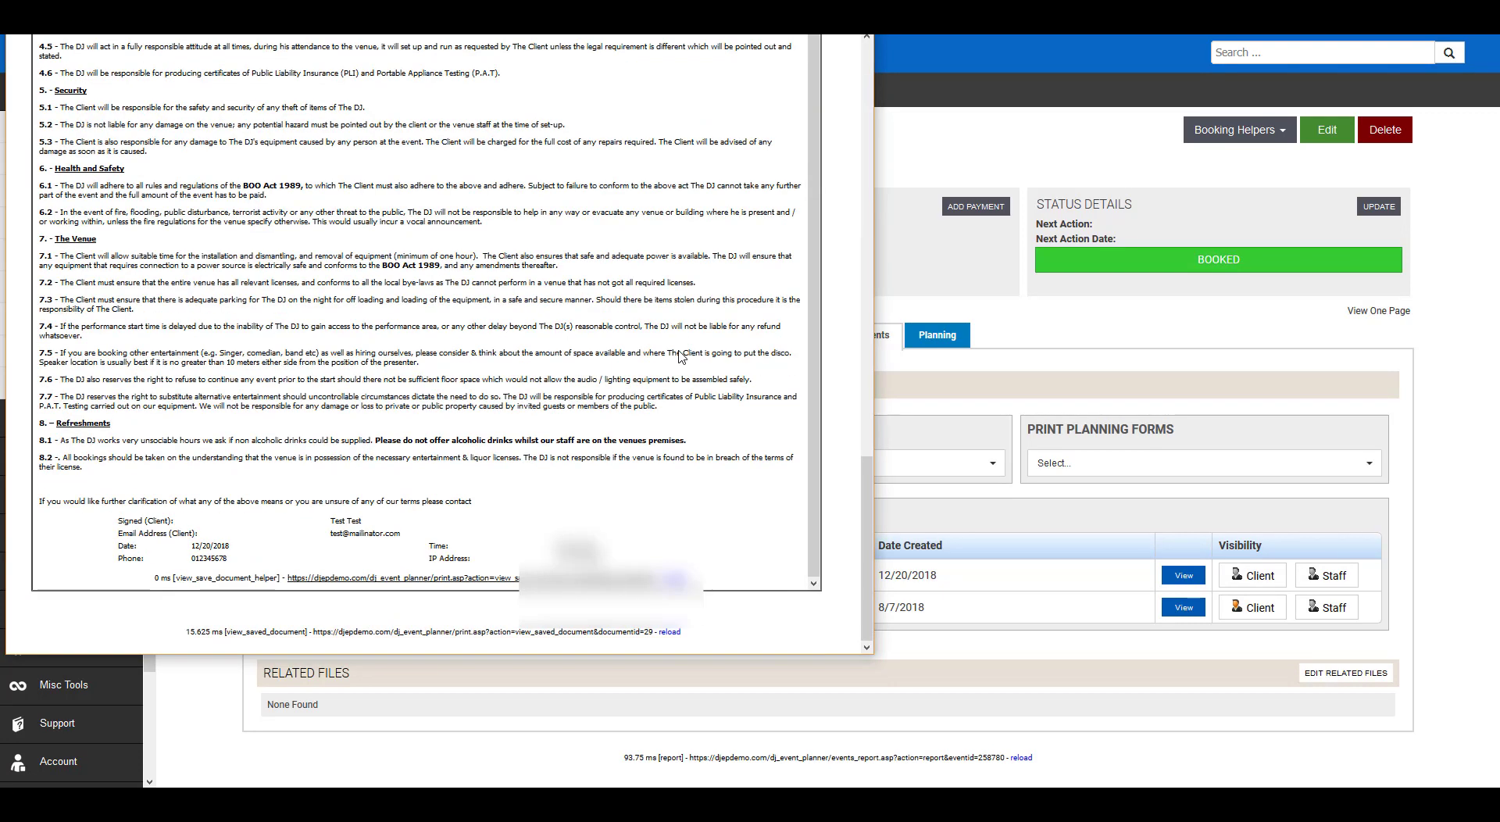